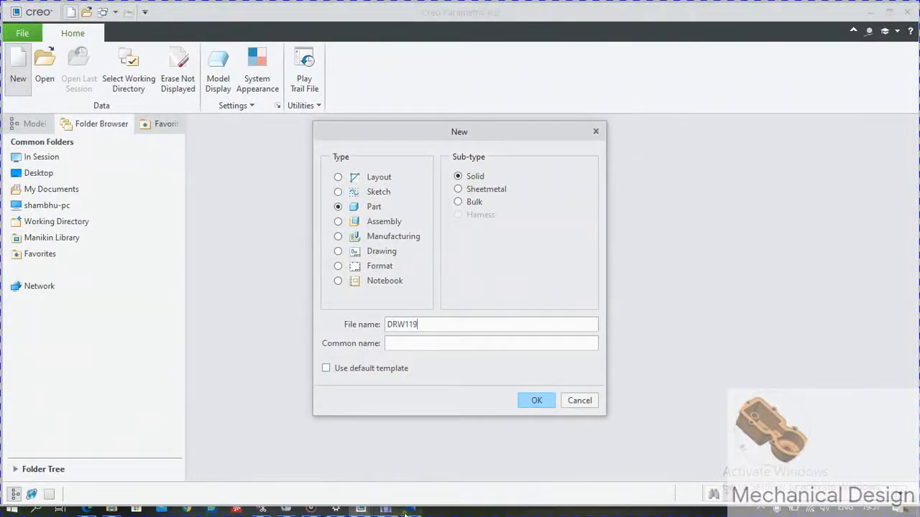
Step: Try to create the solid part under the file names DRW119 and DRW119_1
click(392, 511)
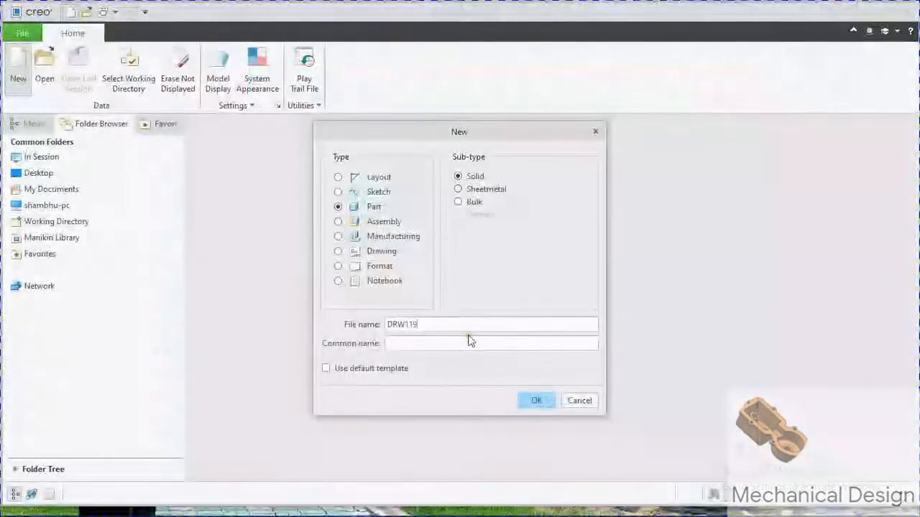
click(535, 402)
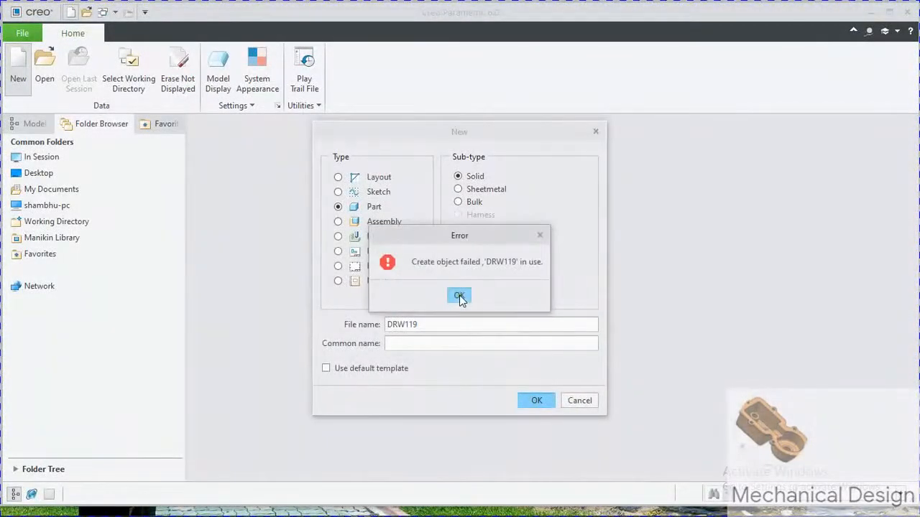
click(459, 297)
click(540, 404)
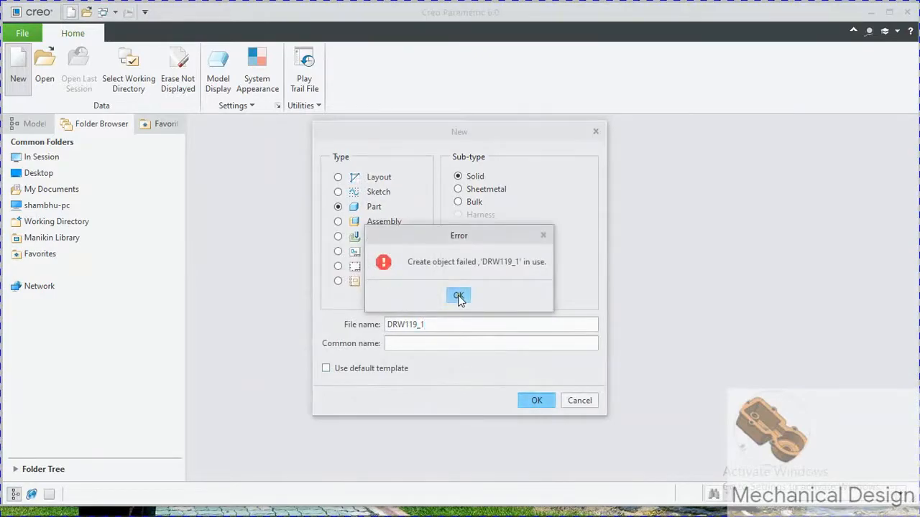
click(459, 297)
Step: Create the solid part with the file name DRW119_0 from the mmns_part_solid template
key(BackSpace)
text(0)
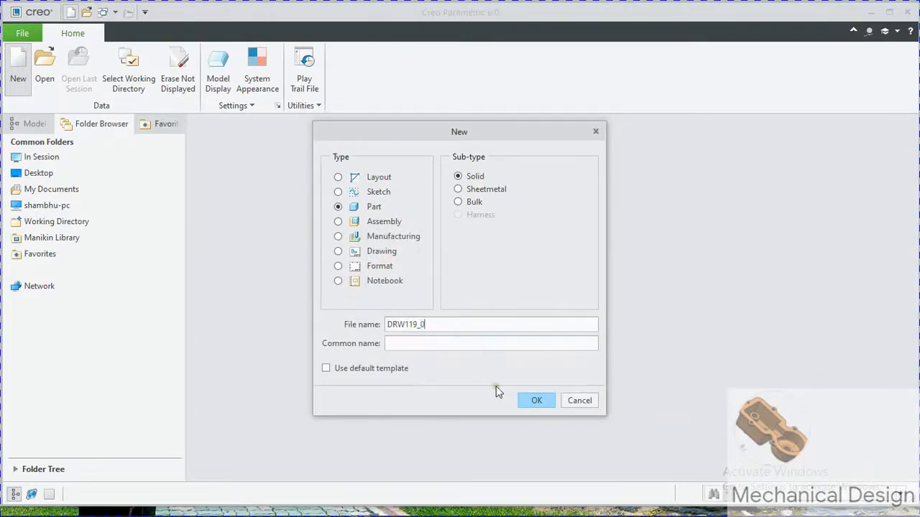
click(536, 399)
scroll(386, 199, down, 2)
click(381, 189)
click(523, 399)
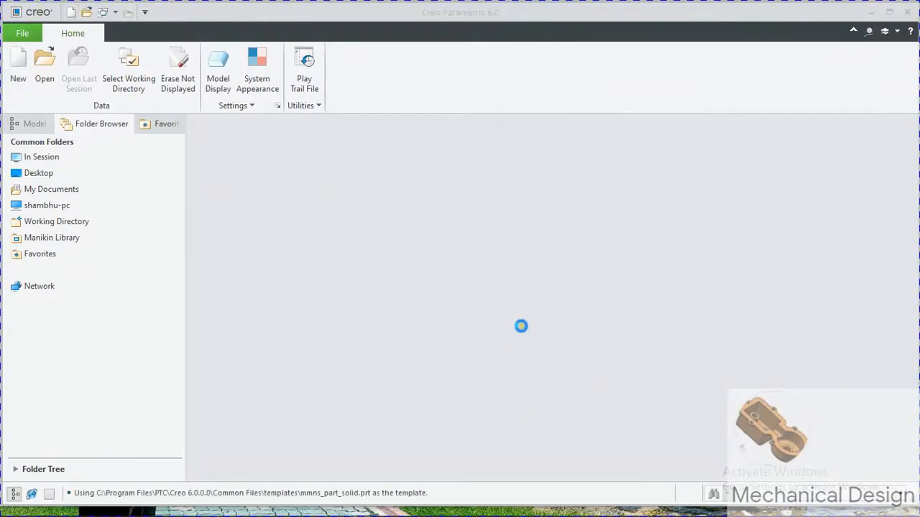
Step: Start a sketch on the TOP plane and draw a rectangle centred on the origin
click(496, 219)
click(331, 72)
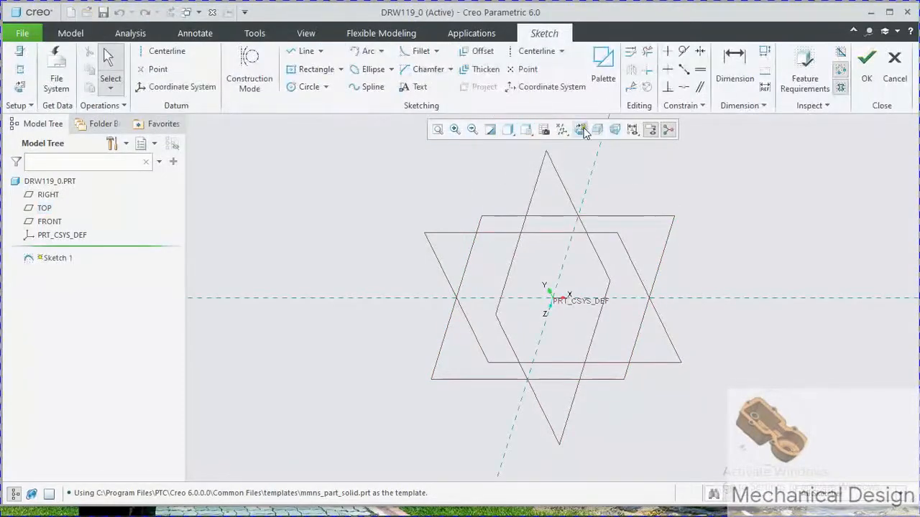
click(582, 129)
click(316, 69)
click(552, 297)
click(483, 255)
Step: Dimension the rectangle 200 mm wide and 100 mm high
click(740, 56)
double_click(567, 266)
text(200)
key(Return)
double_click(503, 288)
text(100)
key(Return)
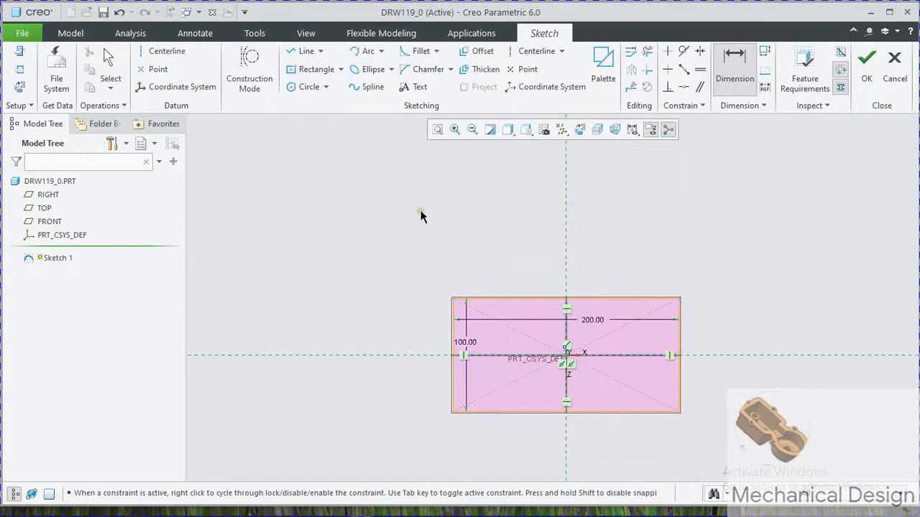
Step: Draw two horizontal and four vertical centerlines across the rectangle, half of each set on either side of the origin
click(166, 51)
click(430, 325)
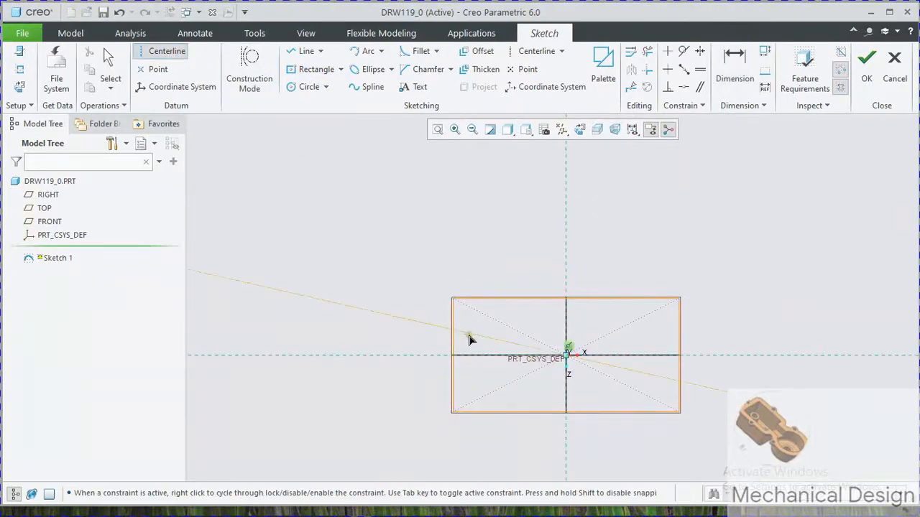
click(437, 388)
click(491, 388)
click(484, 270)
click(484, 323)
click(637, 260)
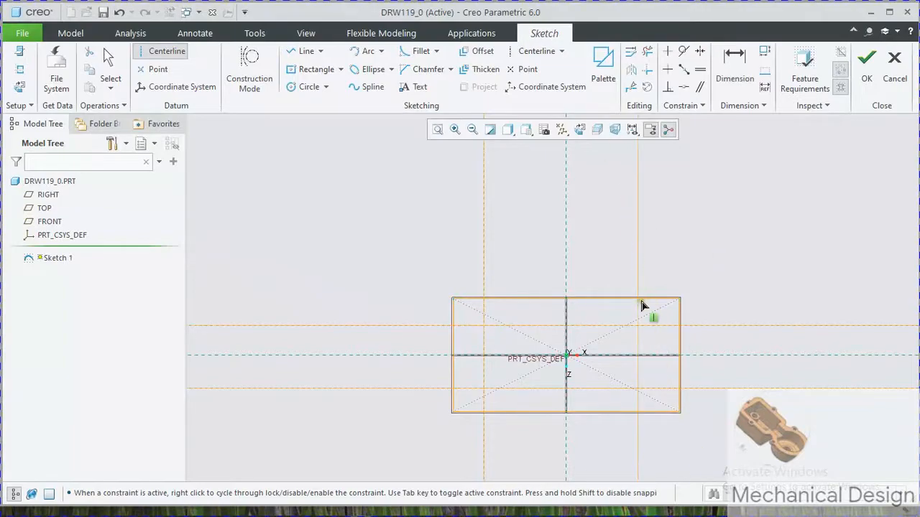
click(639, 309)
click(602, 269)
click(601, 292)
click(522, 252)
click(524, 275)
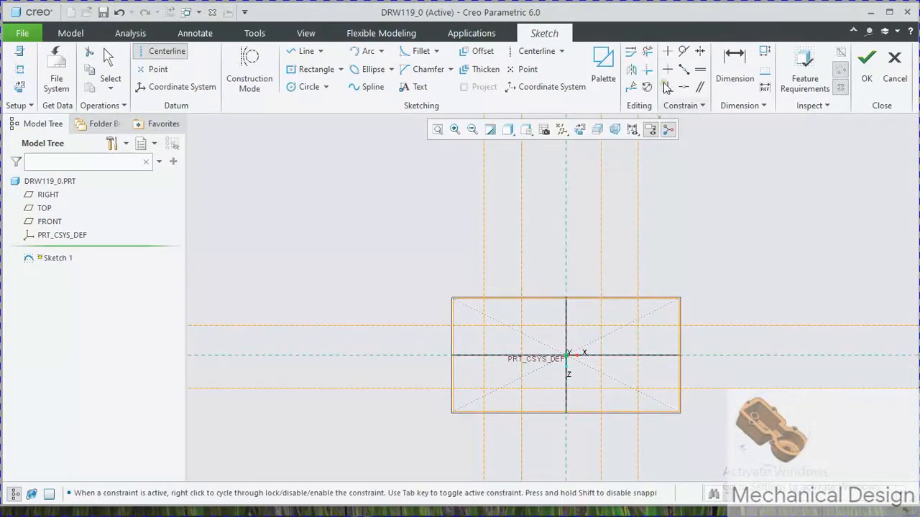
Step: Set the two outer vertical centerlines 25 mm from the rectangle's nearest side edges
click(734, 72)
scroll(468, 325, up, 3)
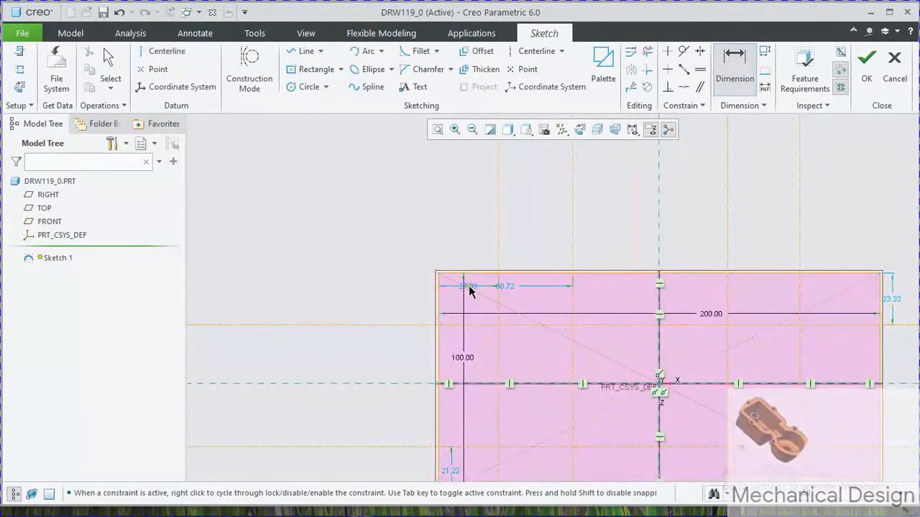
scroll(469, 289, up, 2)
middle_click(468, 285)
double_click(467, 285)
text(20)
key(Return)
scroll(463, 287, down, 2)
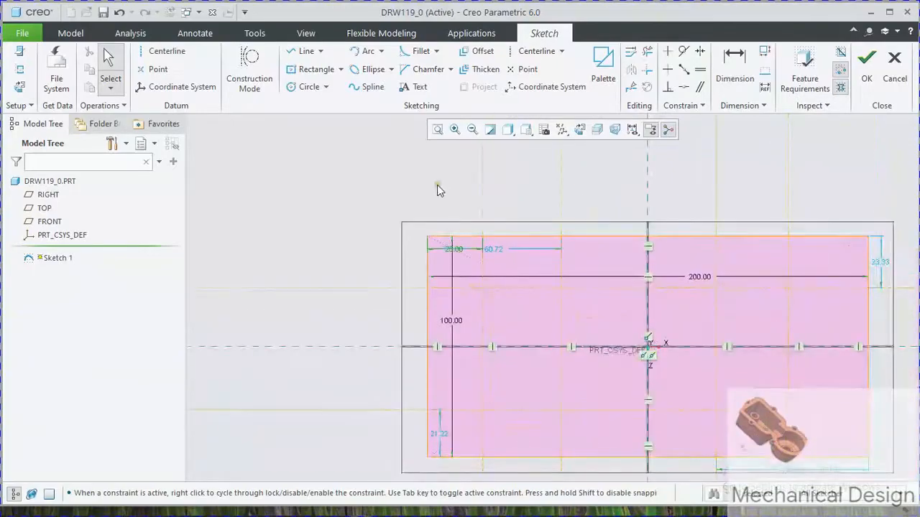
double_click(829, 471)
text(25)
key(Return)
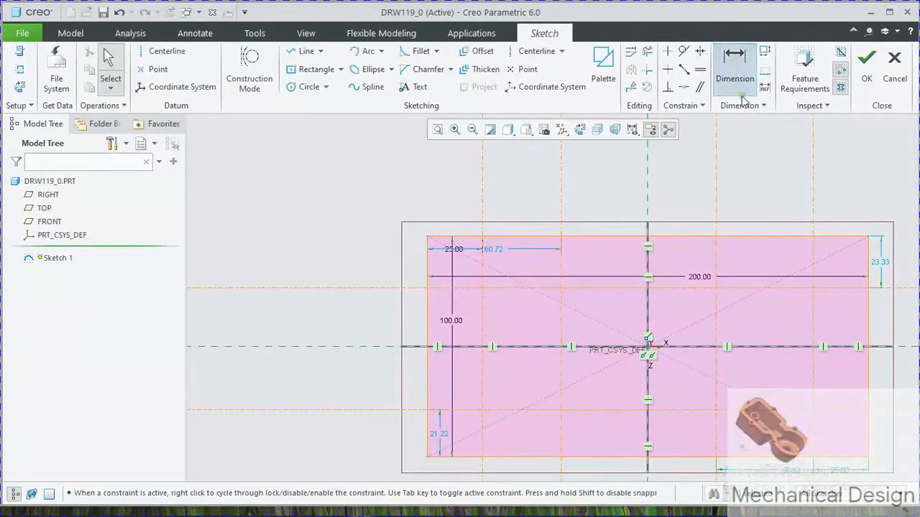
Step: Dimension the two inner vertical centerlines 25 mm from the vertical reference through the origin
click(734, 68)
middle_click(661, 232)
text(25)
key(Return)
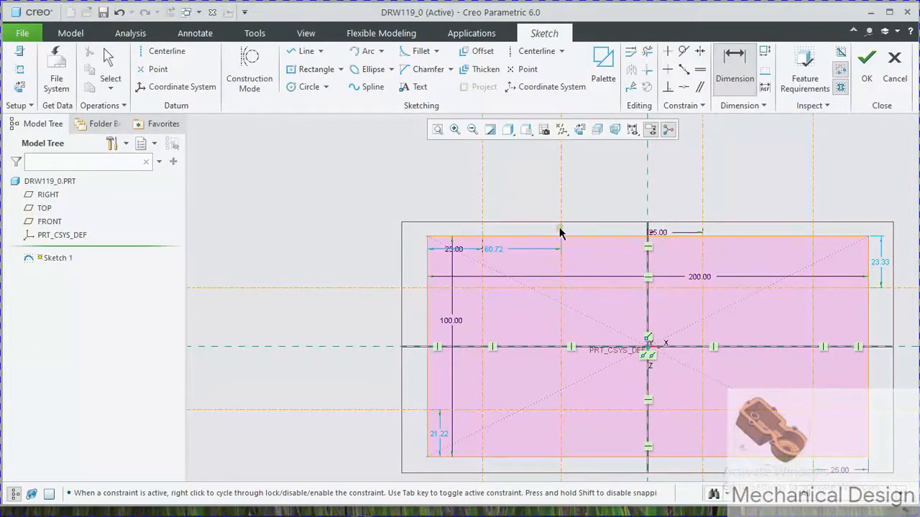
click(647, 232)
middle_click(628, 227)
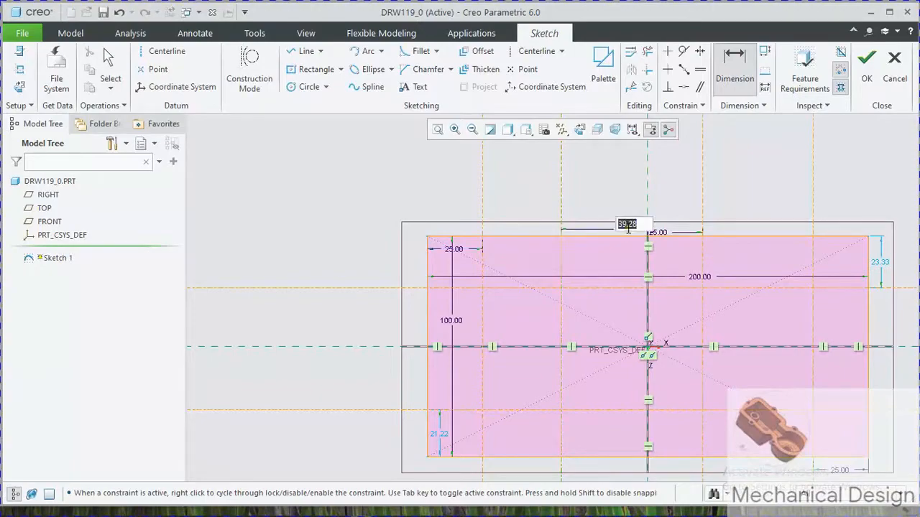
key(Return)
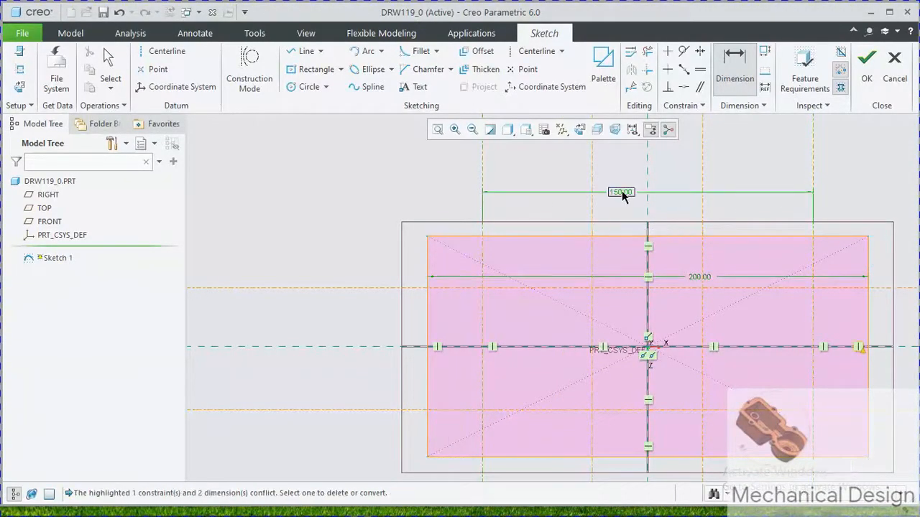
middle_click(622, 193)
click(909, 11)
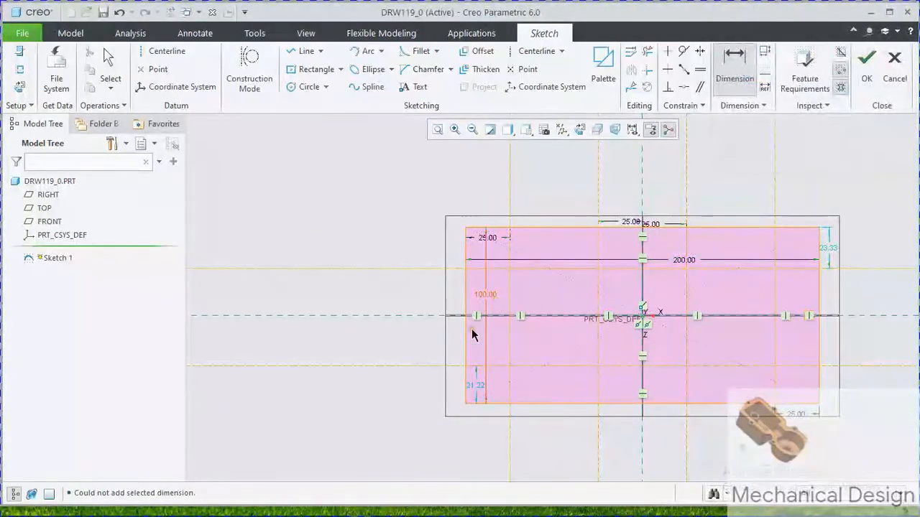
Step: Check the reference drawing and set the horizontal centerlines 20 mm from the rectangle's upper and lower edges
double_click(478, 386)
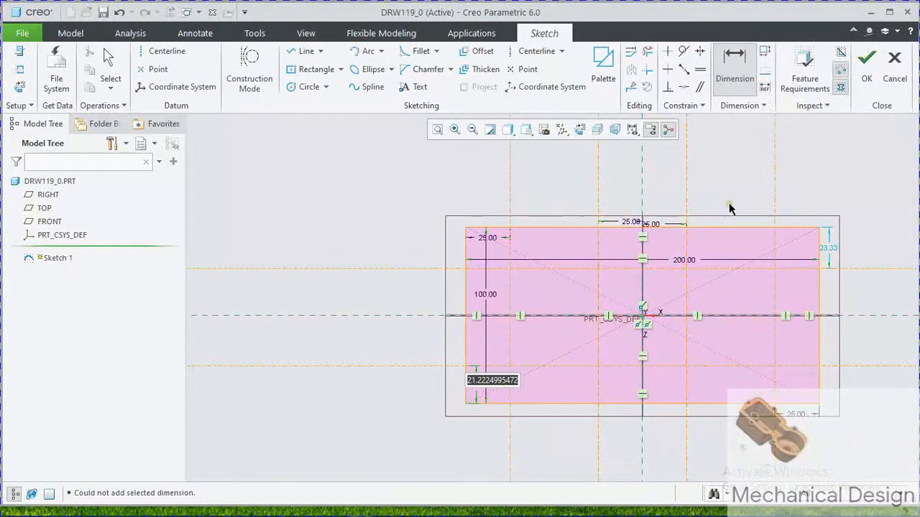
click(404, 509)
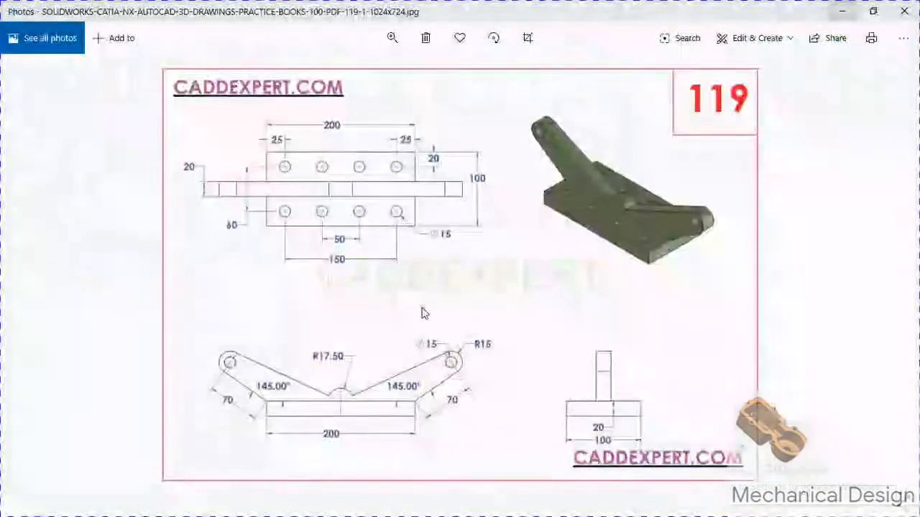
click(842, 11)
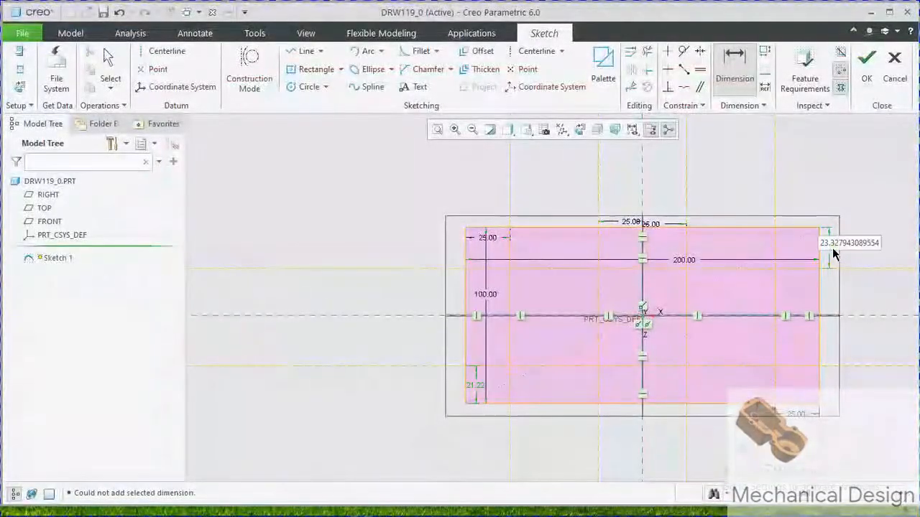
text(20)
key(Return)
double_click(478, 386)
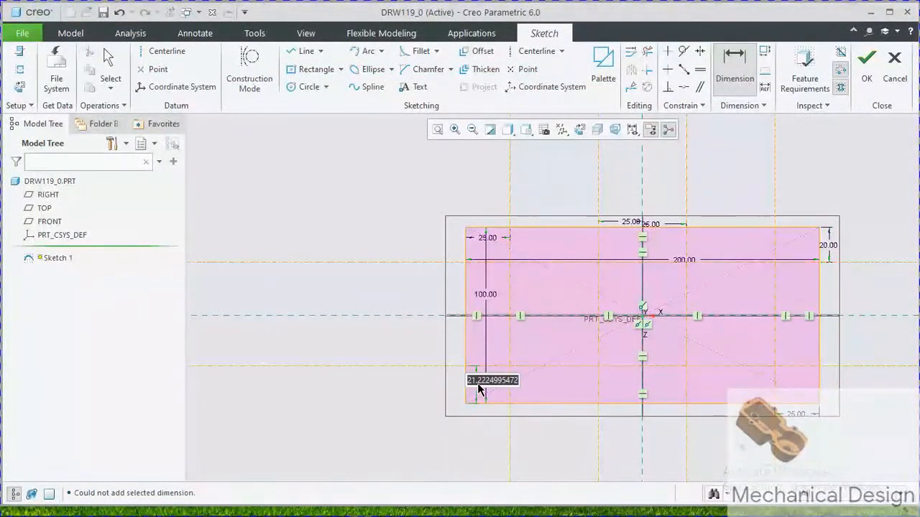
text(20)
key(Return)
Step: Draw four equal circles where the upper horizontal centerline crosses the four vertical centerlines
click(309, 87)
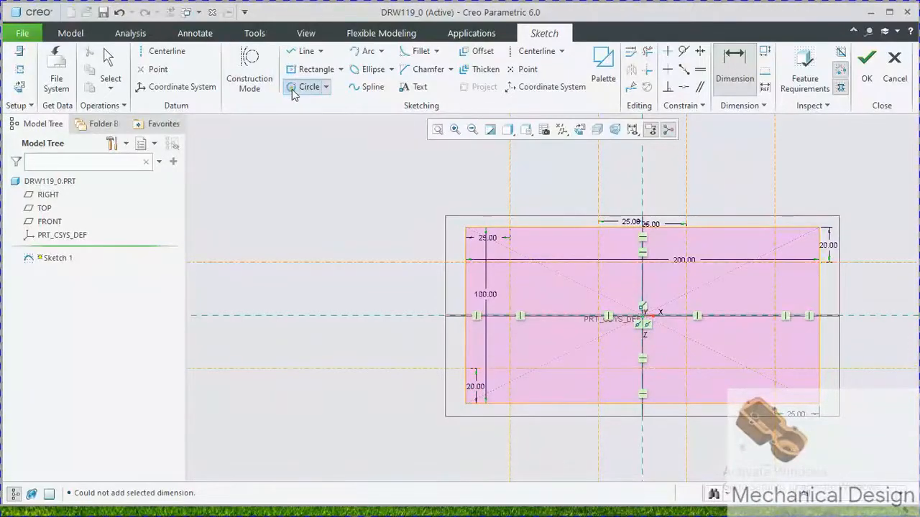
click(509, 263)
click(528, 260)
click(598, 263)
click(588, 256)
click(686, 263)
click(680, 252)
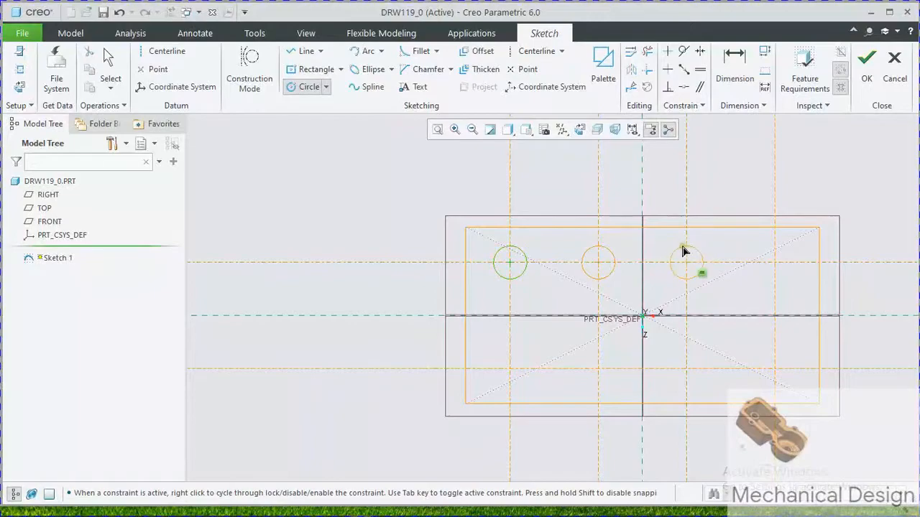
click(774, 261)
click(767, 255)
Step: Add four more circles of equal size at the crossings along the lower horizontal centerline
click(775, 369)
click(770, 359)
click(686, 370)
click(670, 363)
click(597, 369)
click(603, 355)
click(510, 369)
click(503, 359)
Step: Set the diameter of the equal circles to 15 mm and finish the sketch
click(734, 72)
text(15)
key(Return)
middle_click(402, 278)
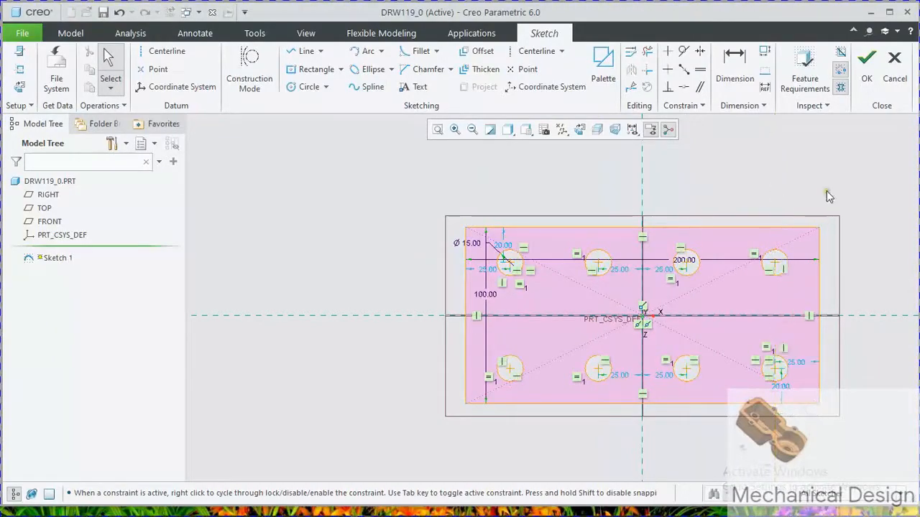
click(866, 65)
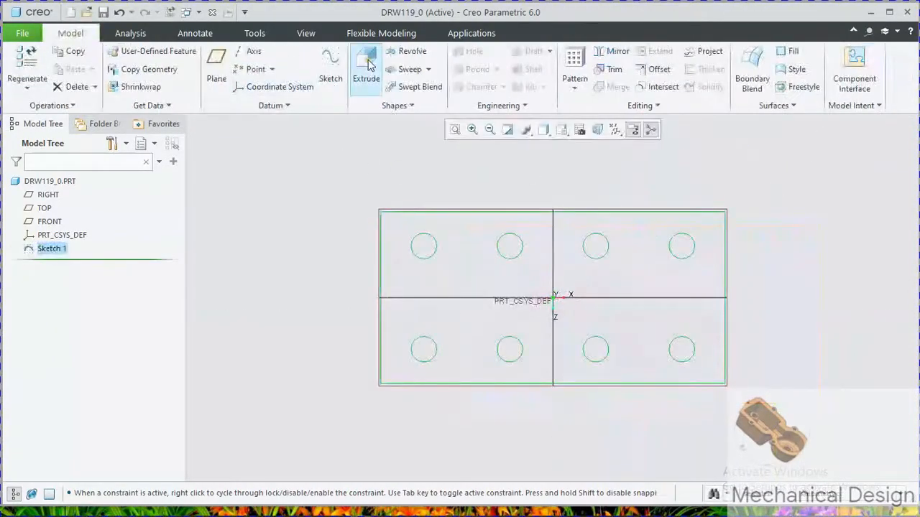
Step: Extrude the plate sketch with its eight holes as a solid 20 mm deep
click(367, 66)
text(20)
key(Return)
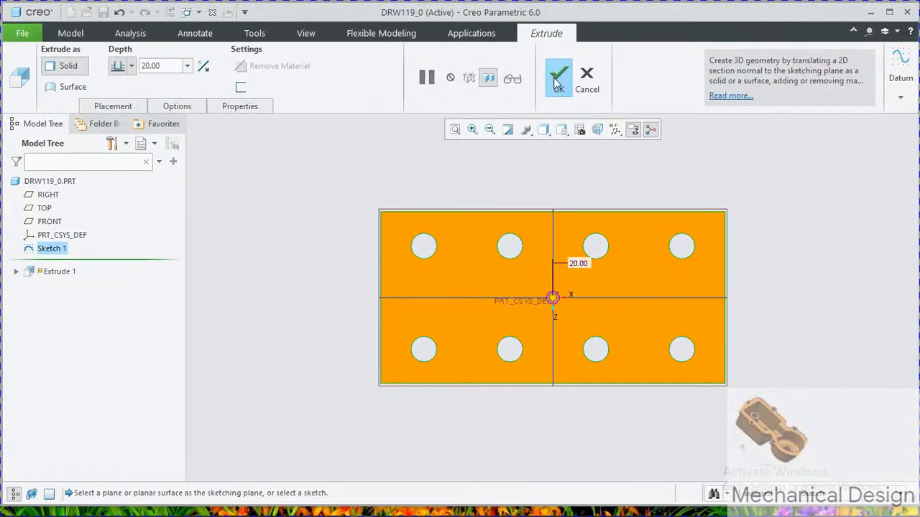
click(557, 79)
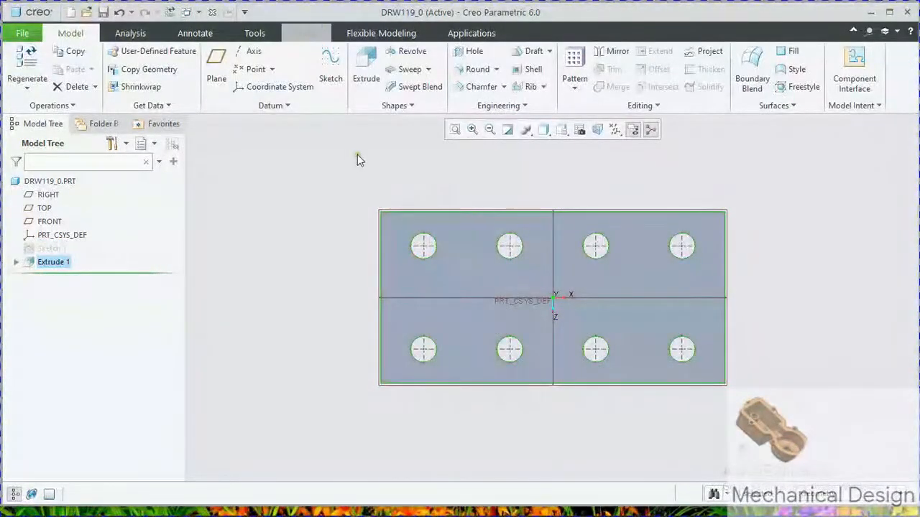
Step: Start a second sketch on the FRONT plane and orient it parallel to the screen
click(305, 33)
click(405, 72)
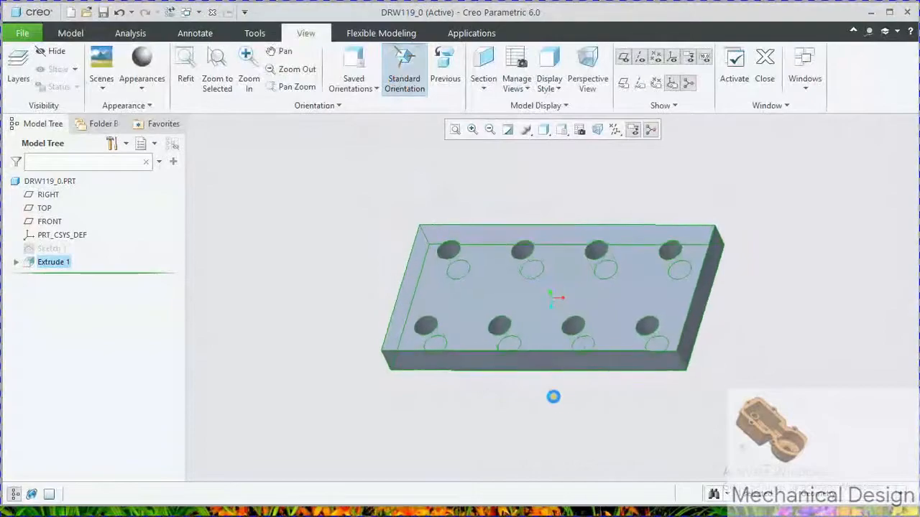
click(602, 291)
click(70, 33)
click(327, 72)
click(581, 131)
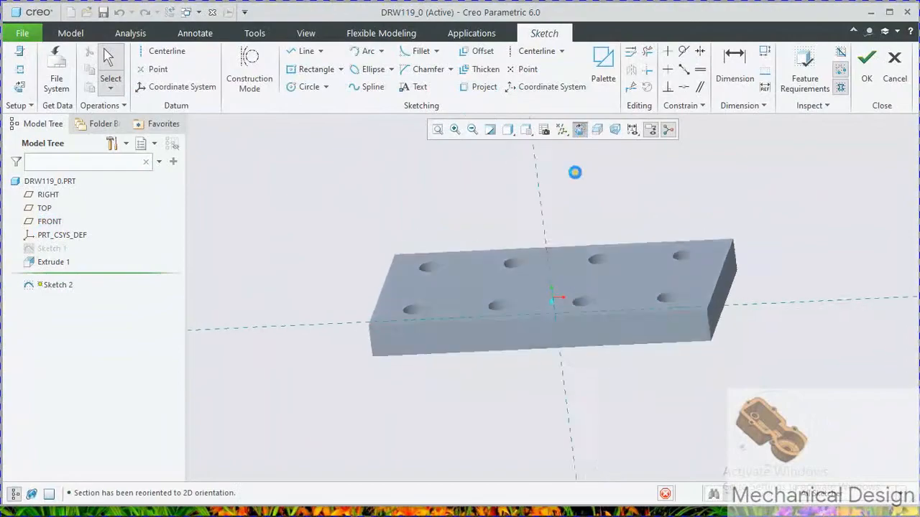
Step: Add the plate's left, top and right faces as sketch references
click(20, 69)
click(381, 296)
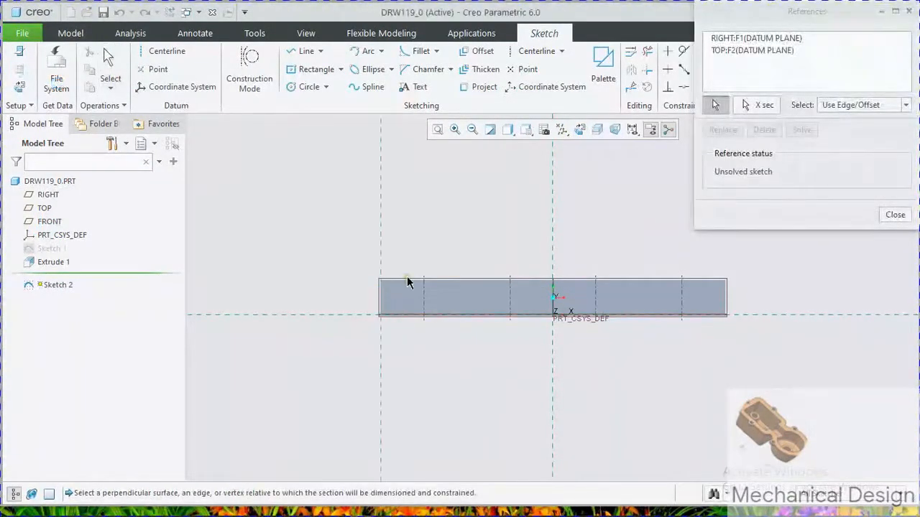
click(410, 280)
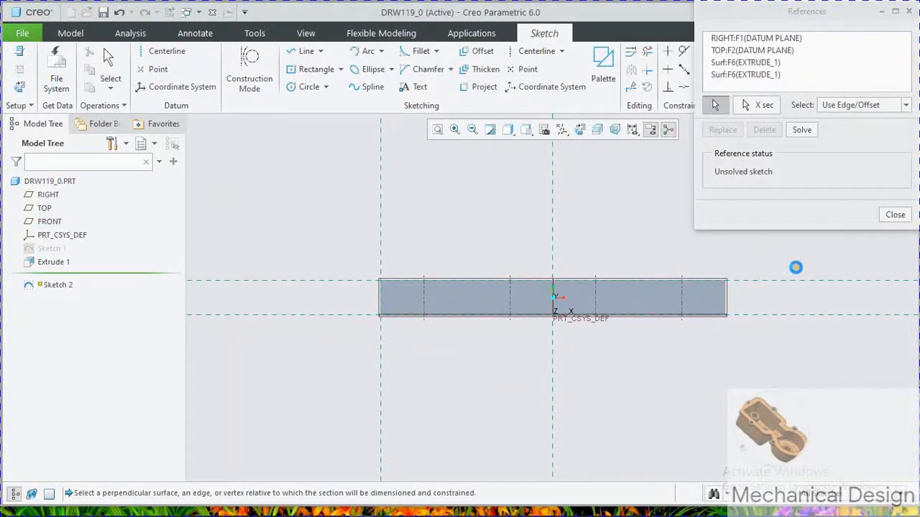
click(752, 281)
click(802, 130)
click(895, 214)
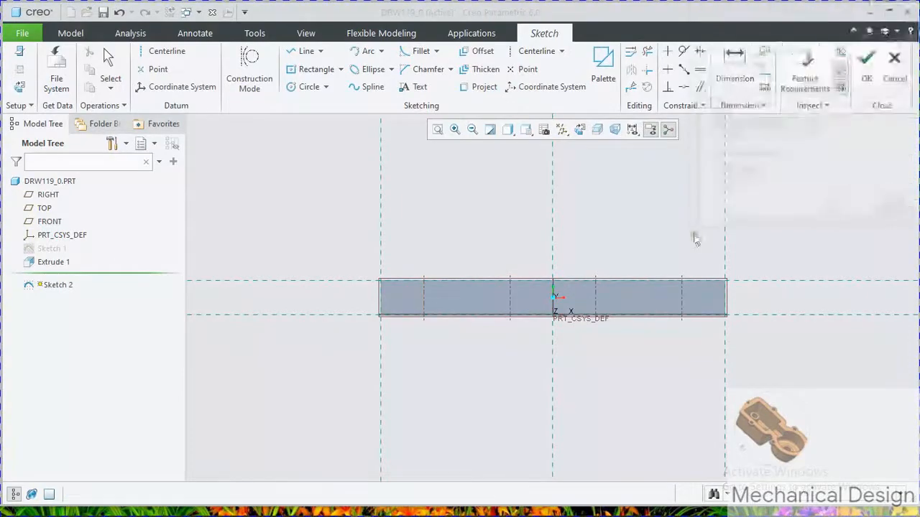
Step: Draw a centerline through the plate's upper-left corner and set its angle to the top edge to 145 degrees
click(161, 51)
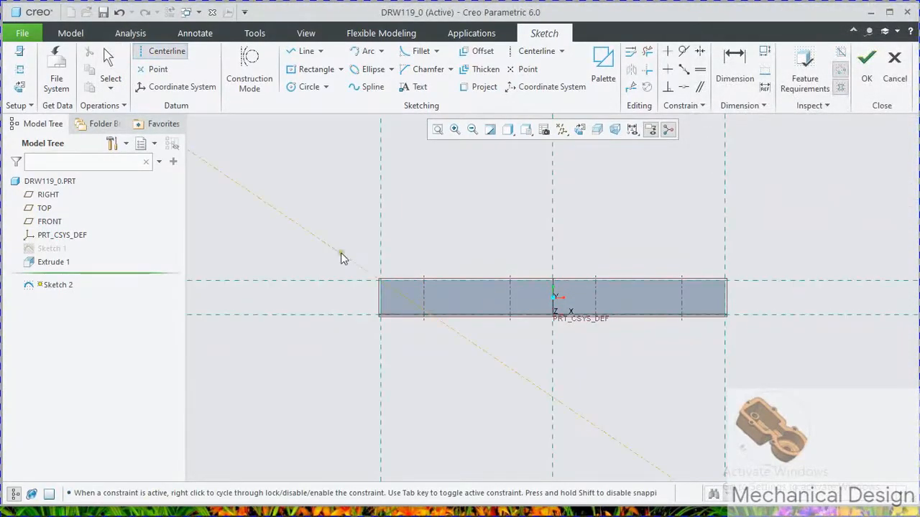
click(734, 69)
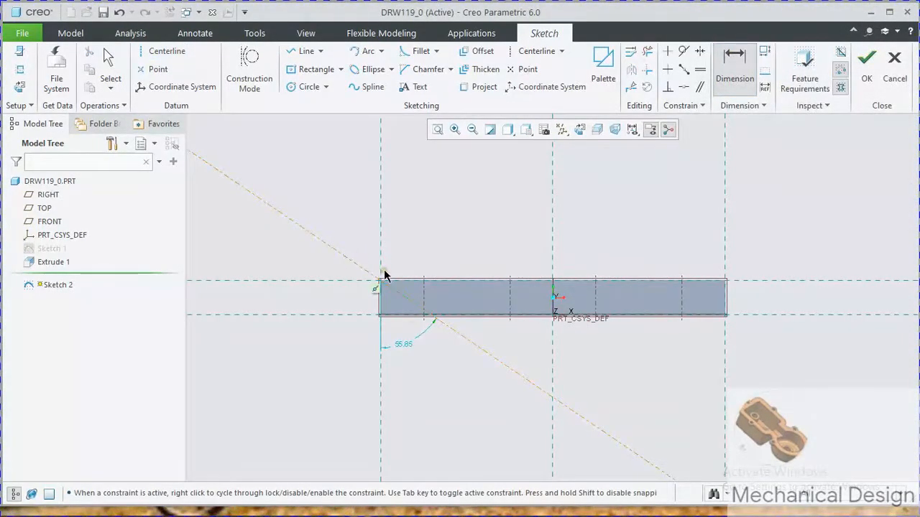
middle_click(406, 253)
key(Return)
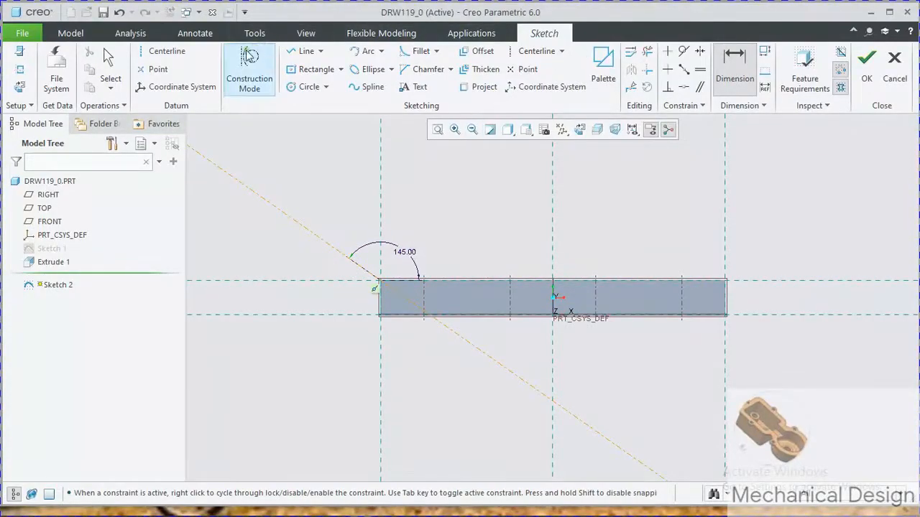
Step: Draw a second centerline above the 145-degree one and parallel to it, about 21 mm away
click(167, 52)
middle_click(376, 228)
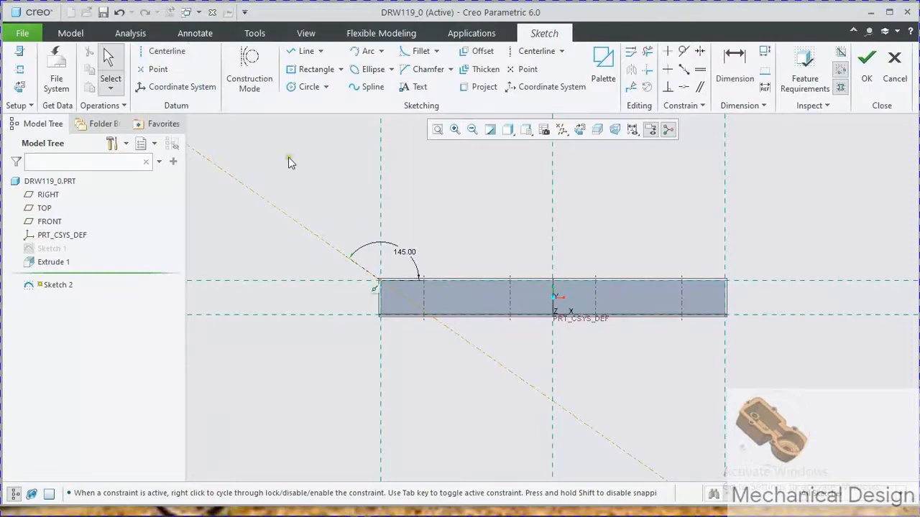
click(167, 51)
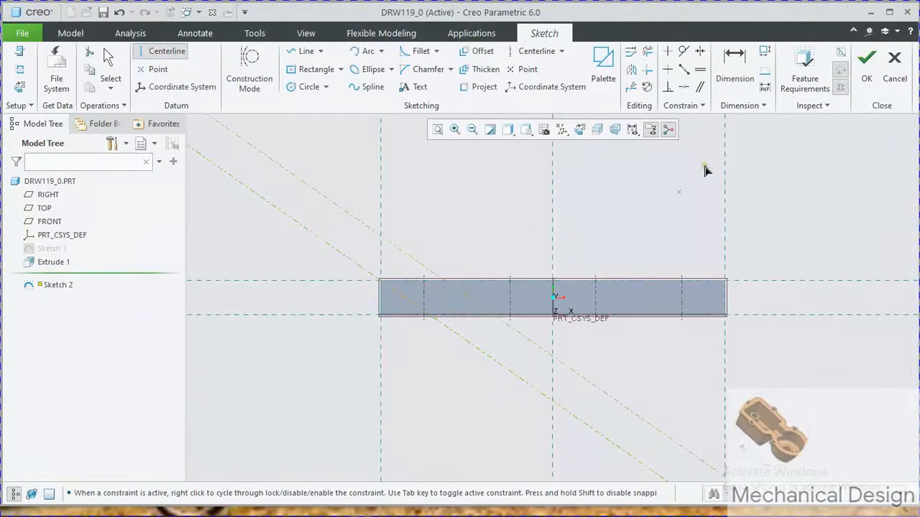
Step: Sketch a line from the plate's upper-left corner outward along the 145-degree centerline and set its length to 70 mm
click(302, 51)
click(381, 281)
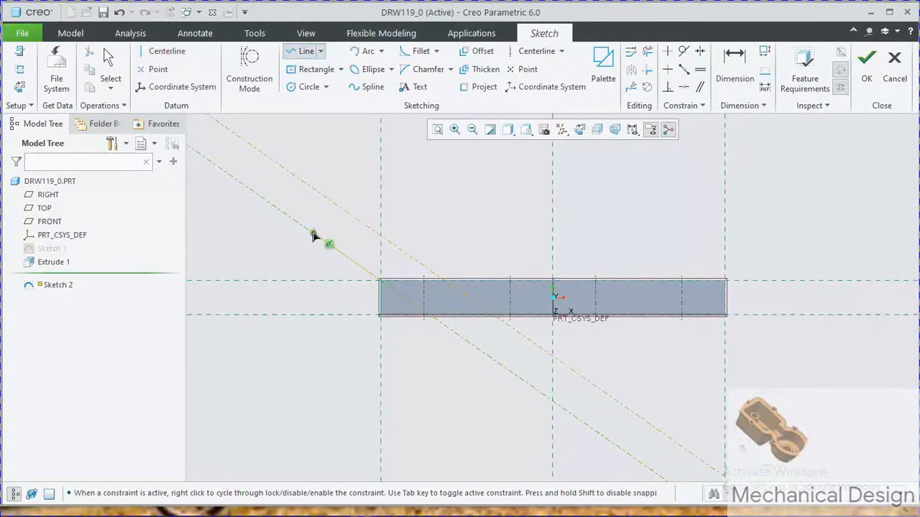
click(265, 202)
click(734, 69)
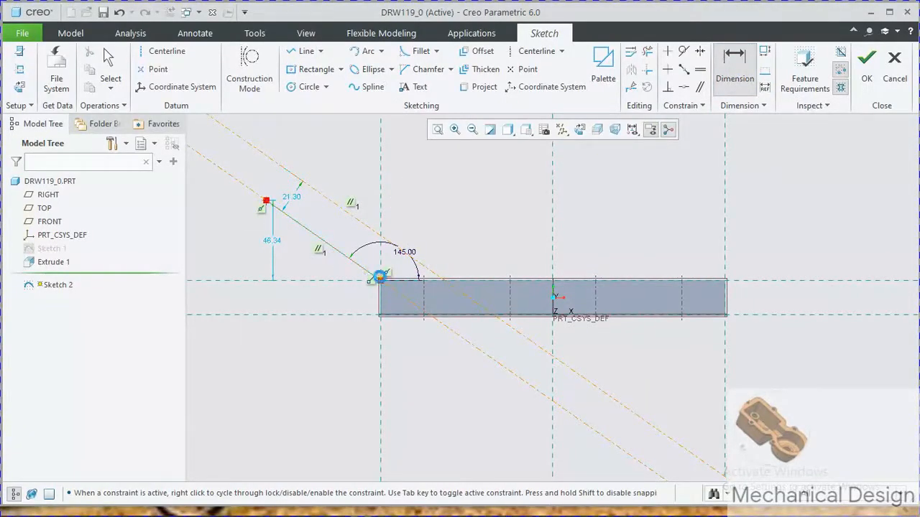
click(329, 245)
middle_click(335, 217)
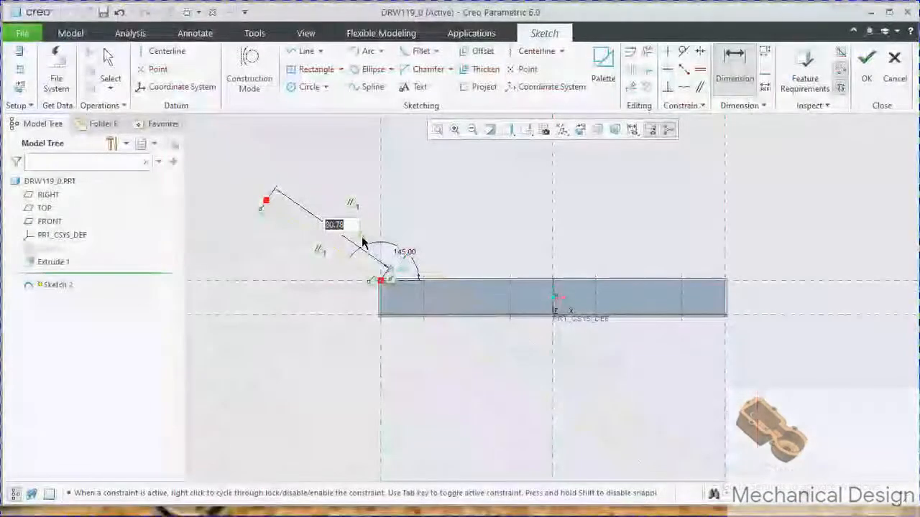
text(70)
key(Return)
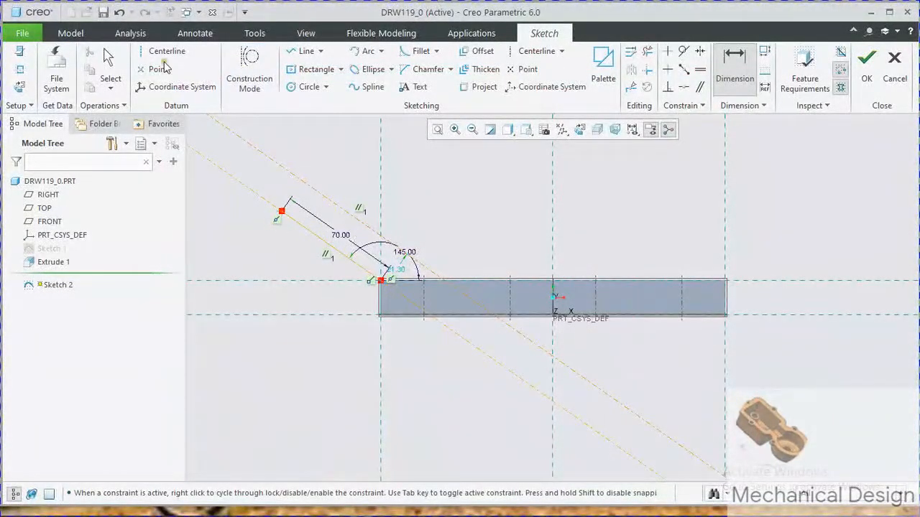
Step: Draw a centerline perpendicular to the 70 mm line through its outer end and set the parallel centerlines' spacing to 15 mm
click(184, 52)
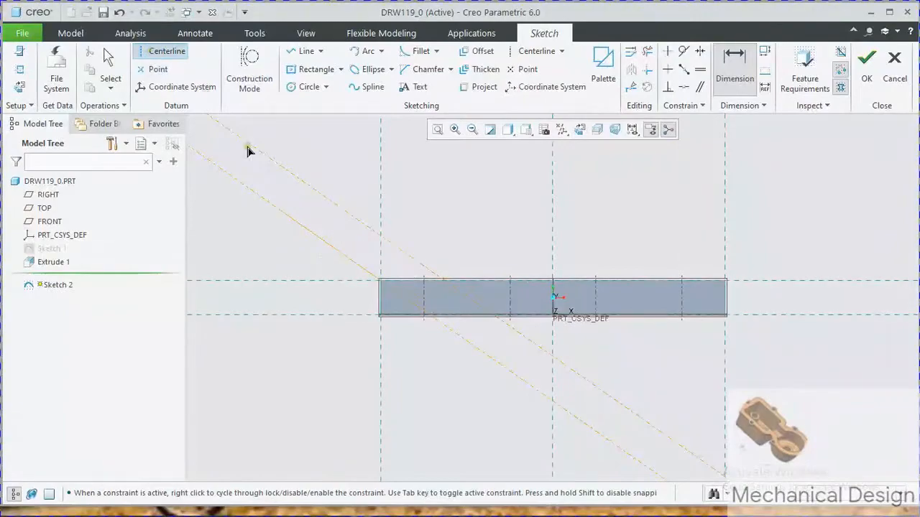
click(296, 193)
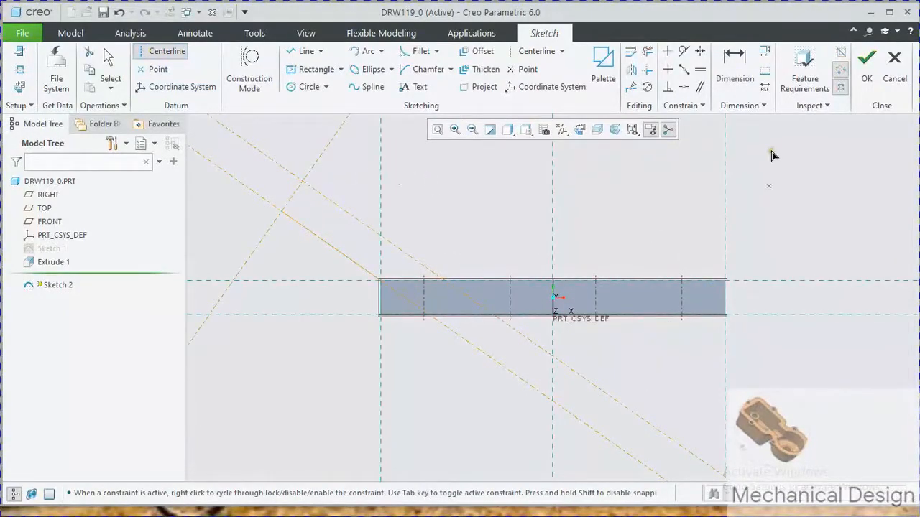
click(735, 68)
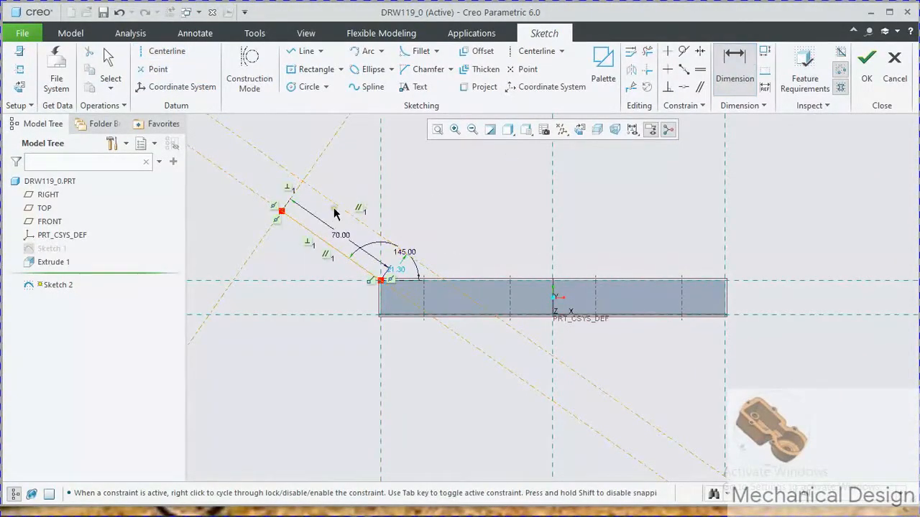
middle_click(403, 275)
double_click(400, 272)
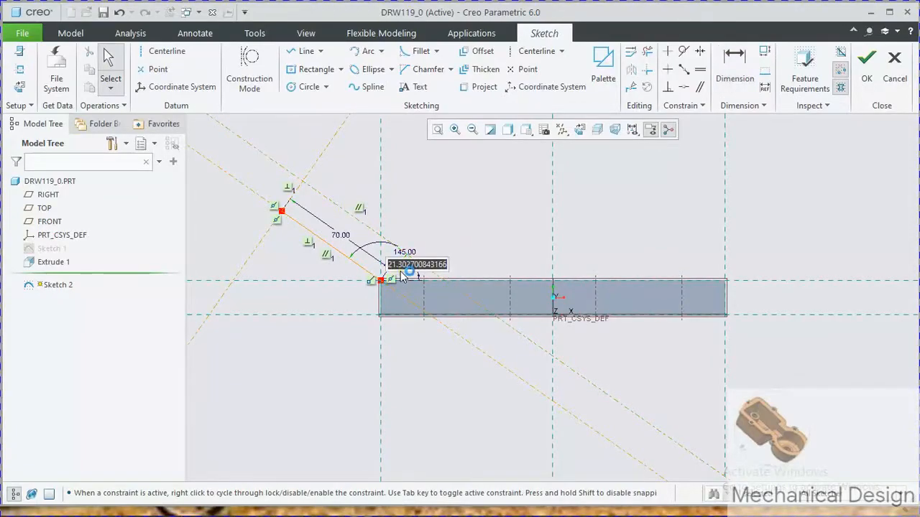
text(15)
key(Return)
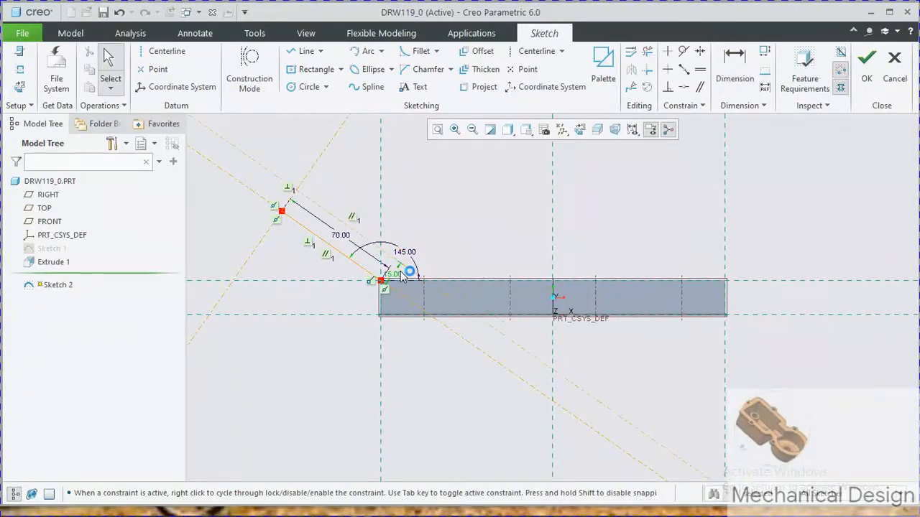
Step: Sketch a circle centred where the perpendicular and upper parallel centerlines cross, passing through the outer end of the 70 mm line
click(290, 87)
click(296, 190)
click(316, 205)
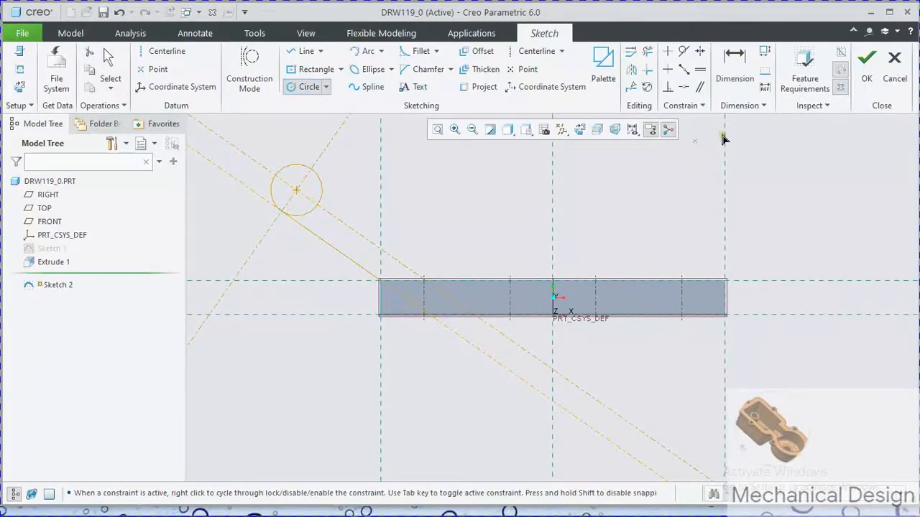
click(734, 72)
click(318, 180)
middle_click(323, 191)
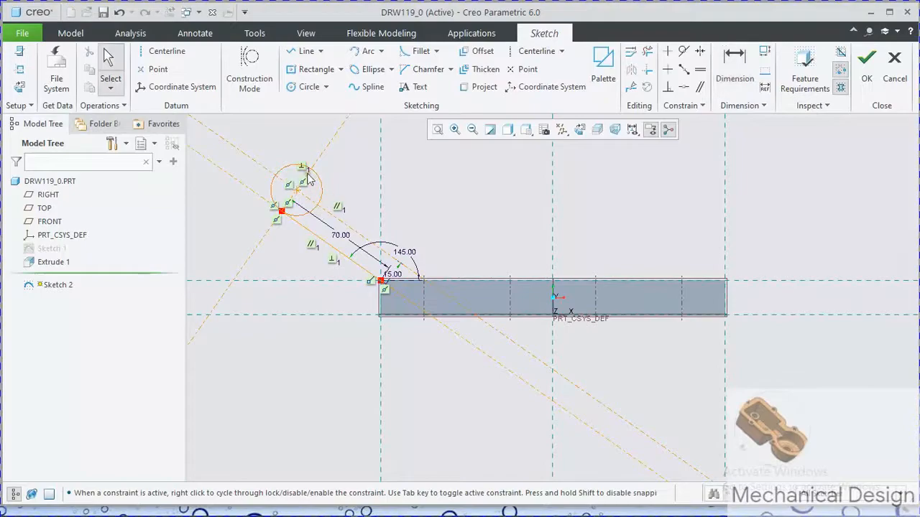
Step: Sketch a sloping line from the circle's upper crossing with the perpendicular centerline to the middle of the plate's top edge
click(167, 51)
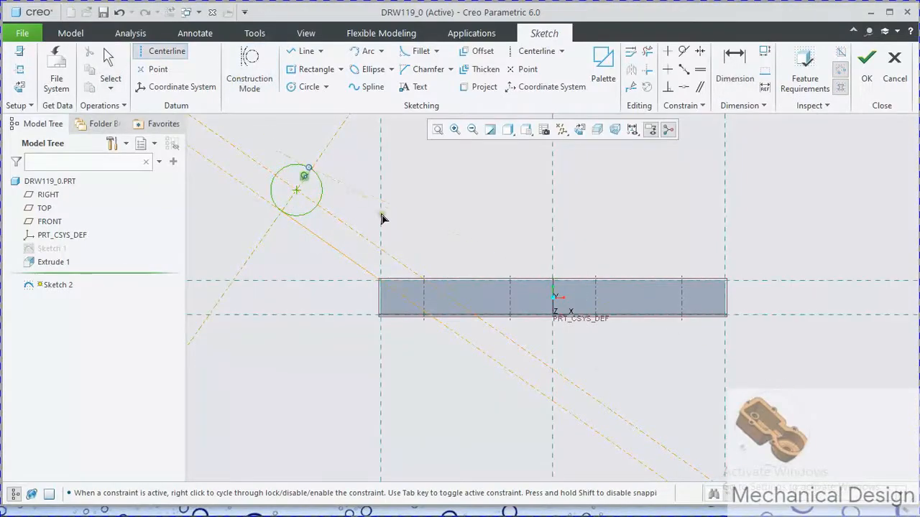
click(304, 51)
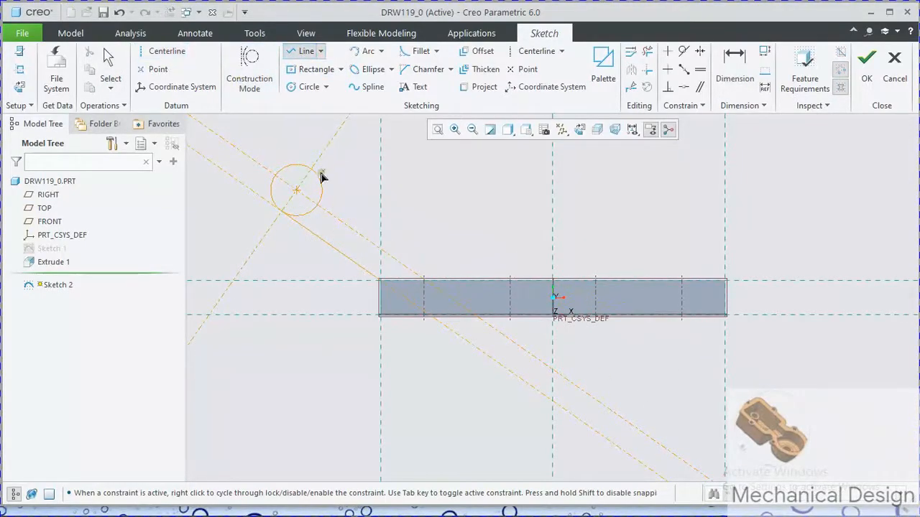
click(552, 279)
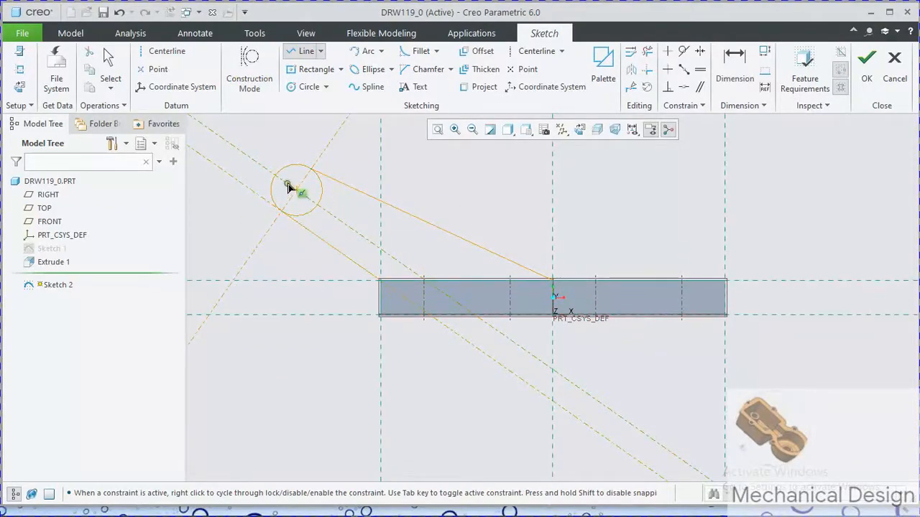
Step: Sketch a concentric hole circle inside the arm's end circle and set its diameter to 15 mm as in the reference drawing
click(305, 87)
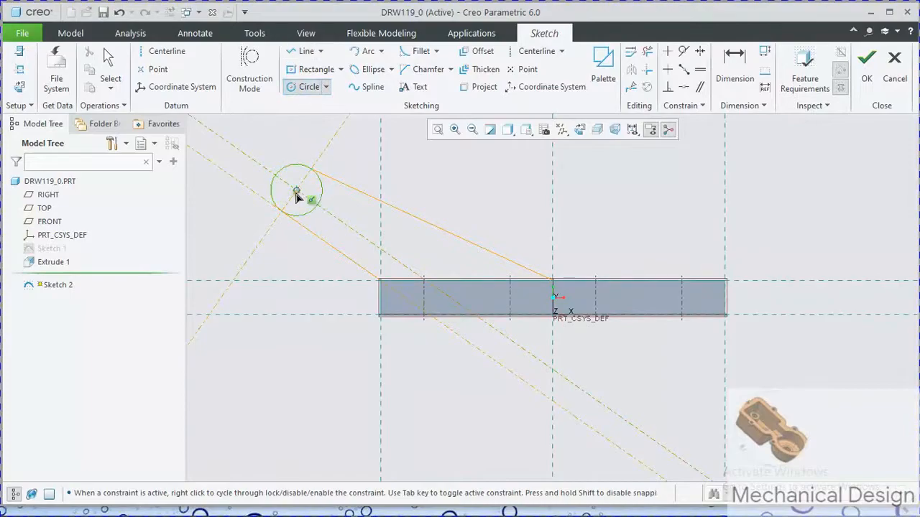
click(416, 513)
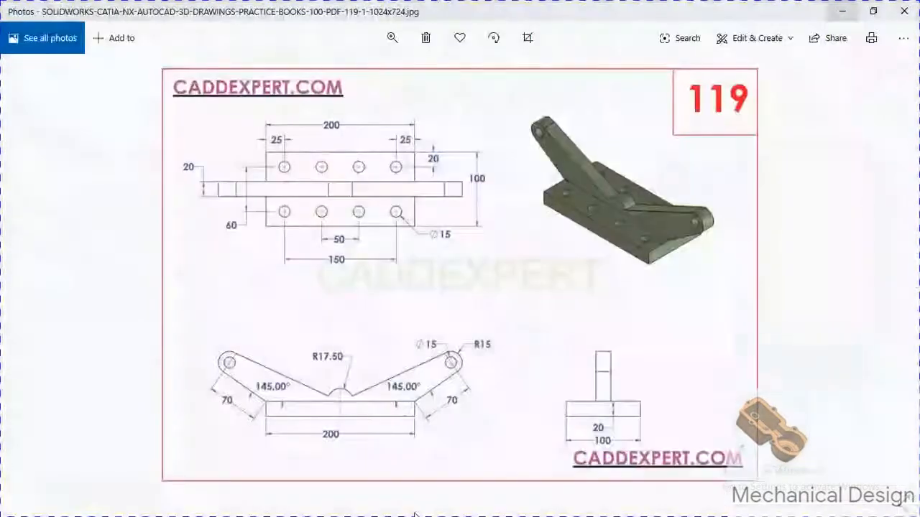
click(842, 12)
double_click(285, 195)
middle_click(256, 173)
text(15)
key(Return)
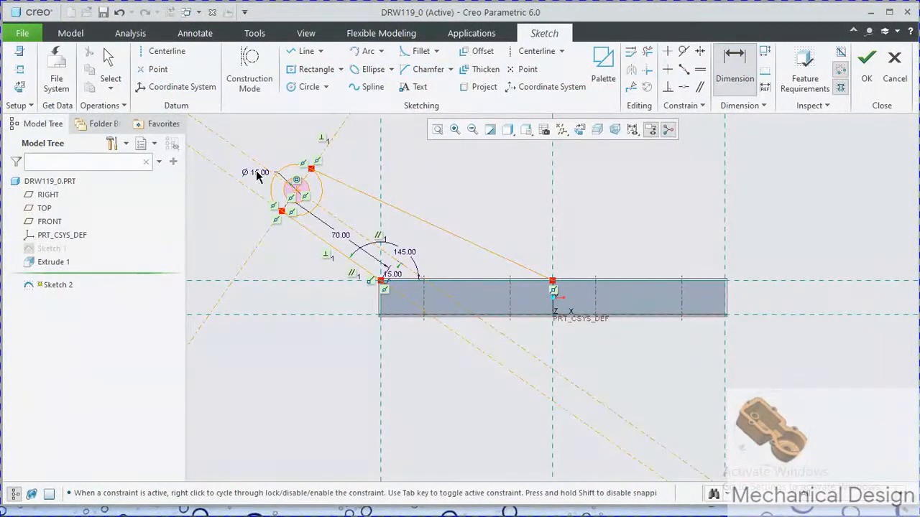
Step: Trim away the inner part of the larger circle so only the arm's rounded outer end remains
click(647, 52)
click(314, 208)
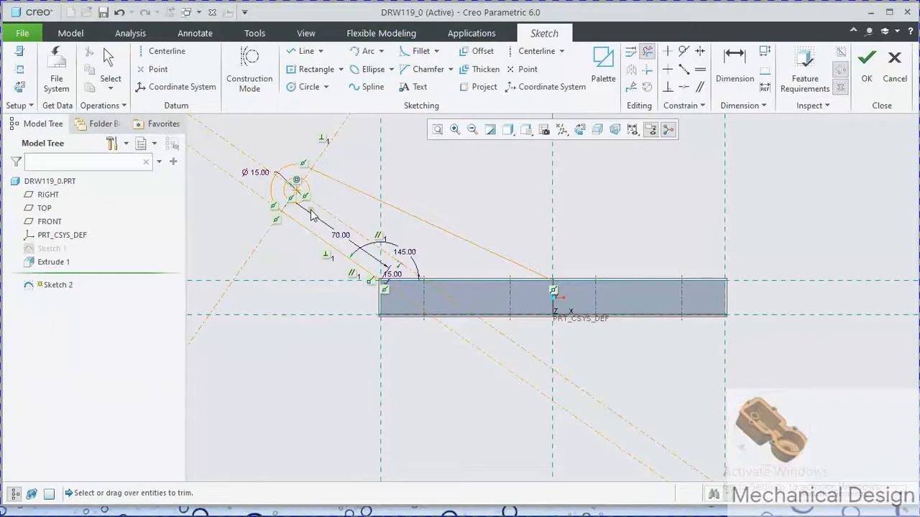
middle_click(647, 159)
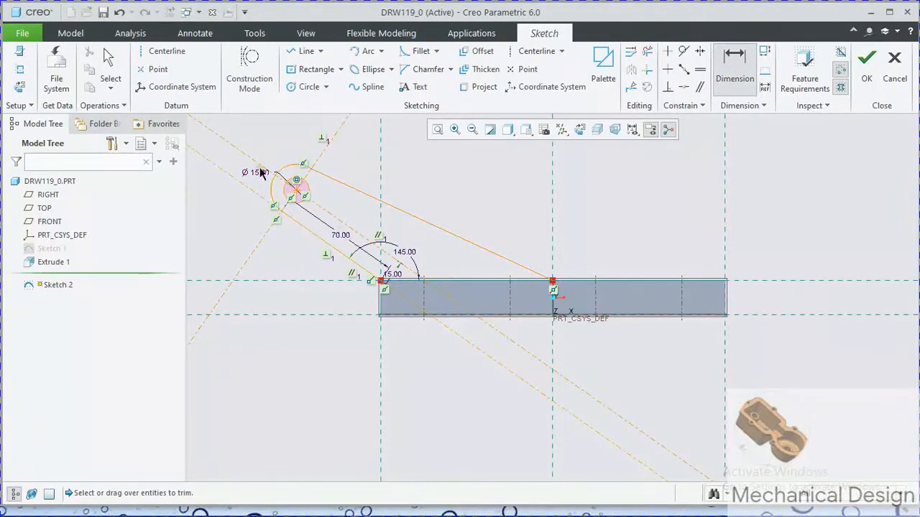
middle_click(639, 162)
Step: Try to mirror the arm's lines and end arc about the plate's vertical reference line
click(459, 235)
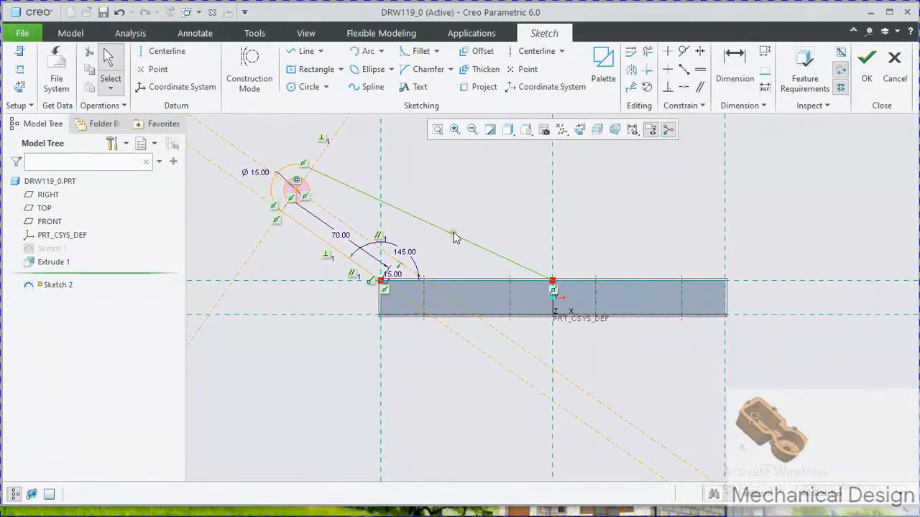
ctrl+click(284, 166)
ctrl+click(292, 219)
click(631, 69)
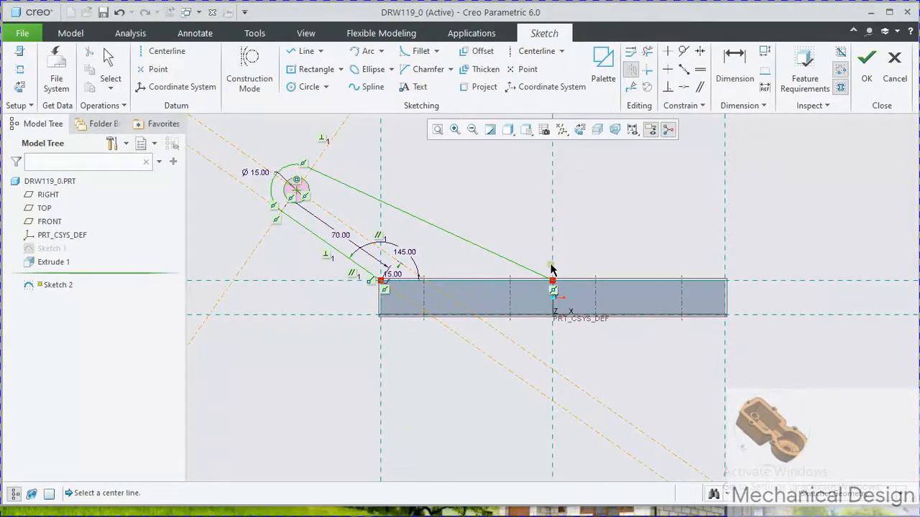
click(645, 71)
click(649, 72)
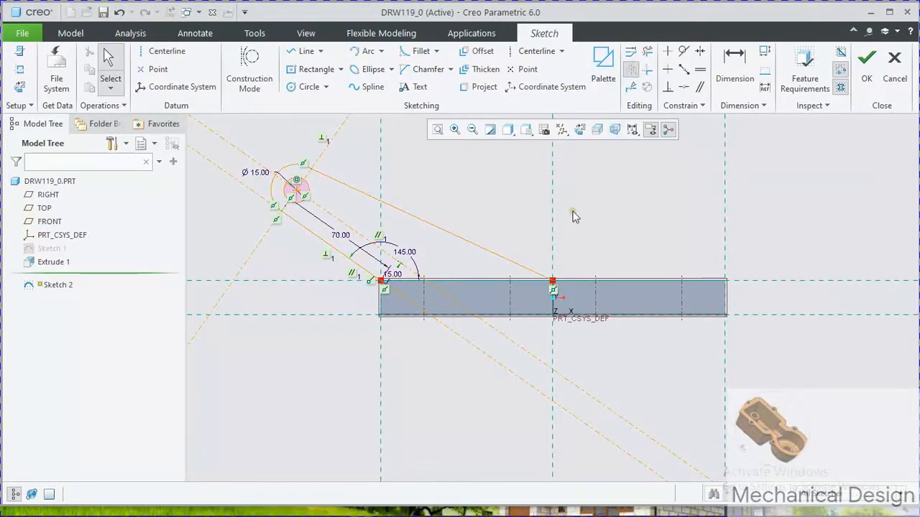
Step: Try to mirror only the arm's upper sloping line about the plate's vertical reference line
click(508, 264)
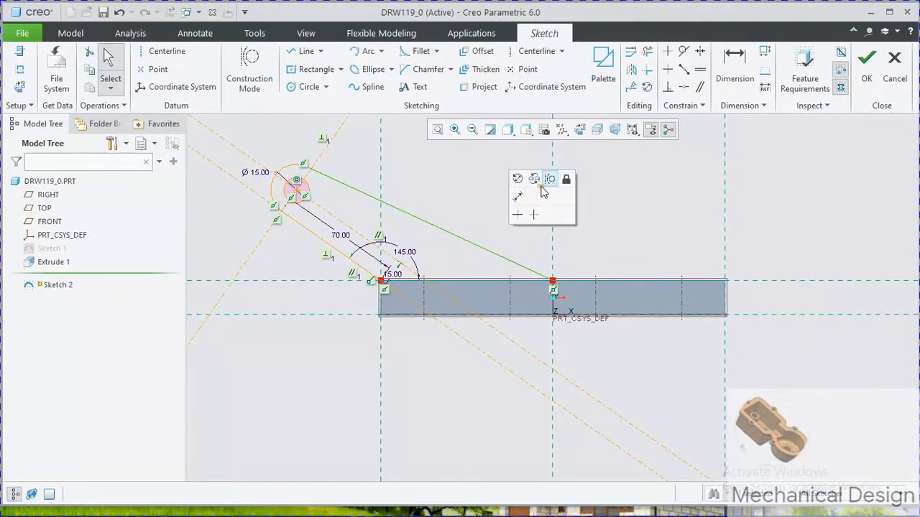
click(630, 70)
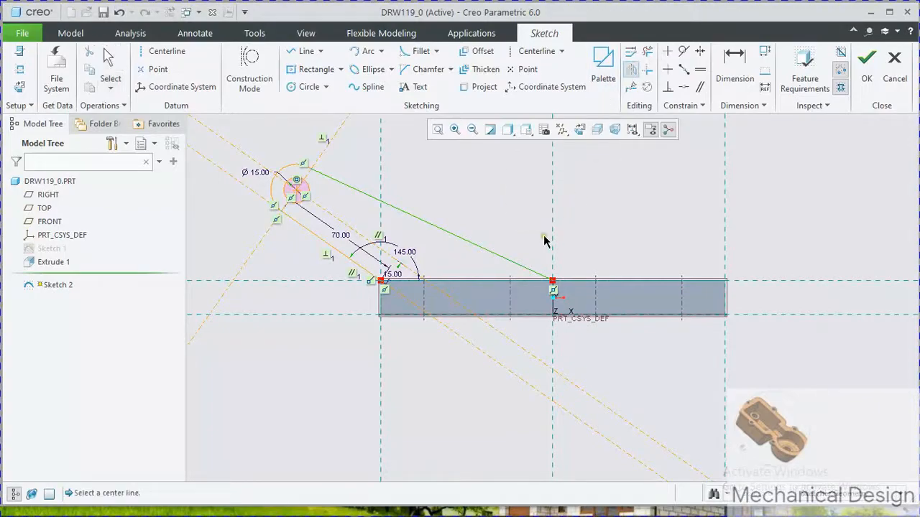
middle_click(551, 275)
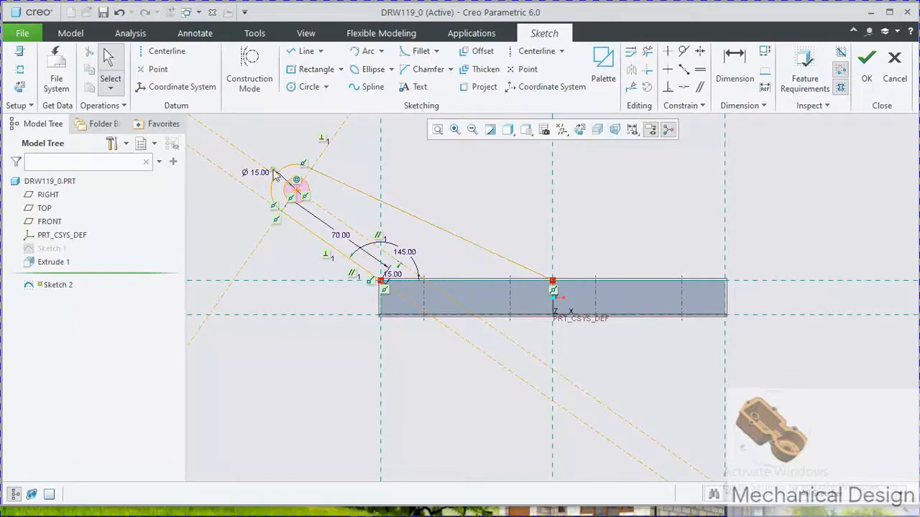
Step: Try again to mirror the end arc together with both arm lines about the vertical reference line
click(304, 172)
ctrl+click(348, 186)
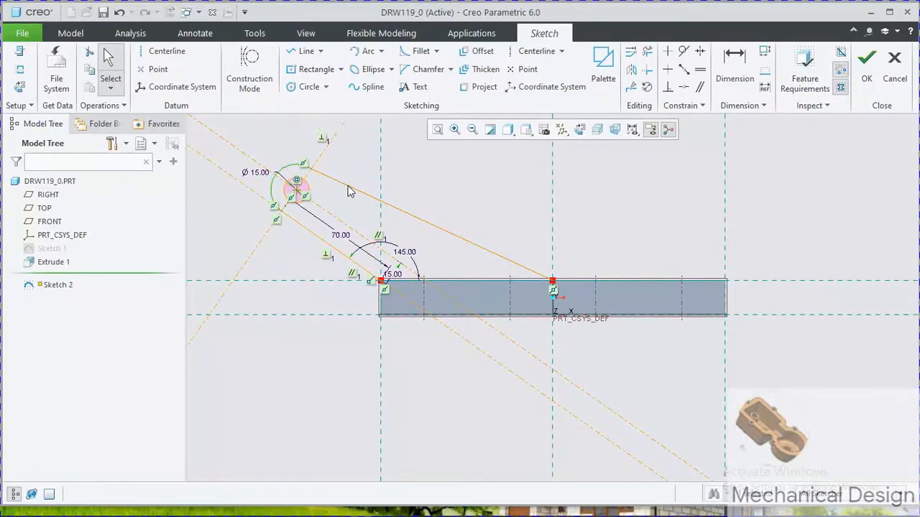
ctrl+click(318, 237)
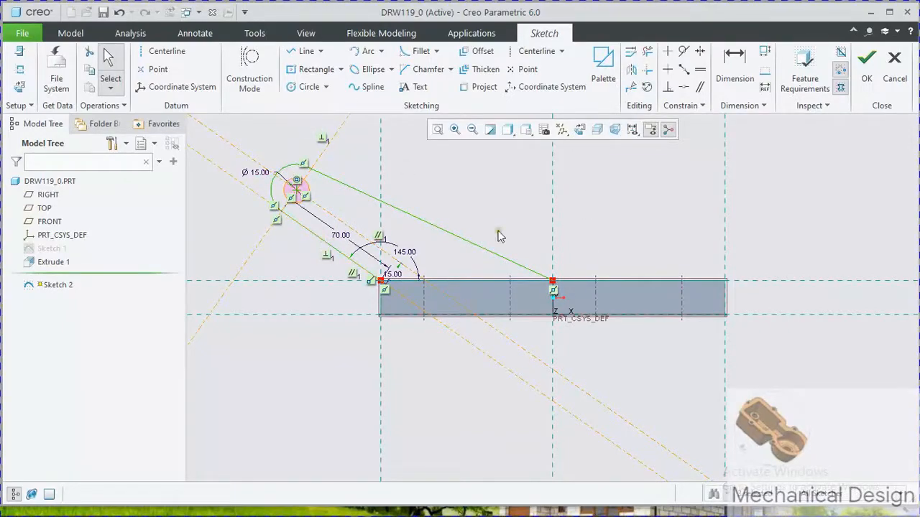
click(630, 72)
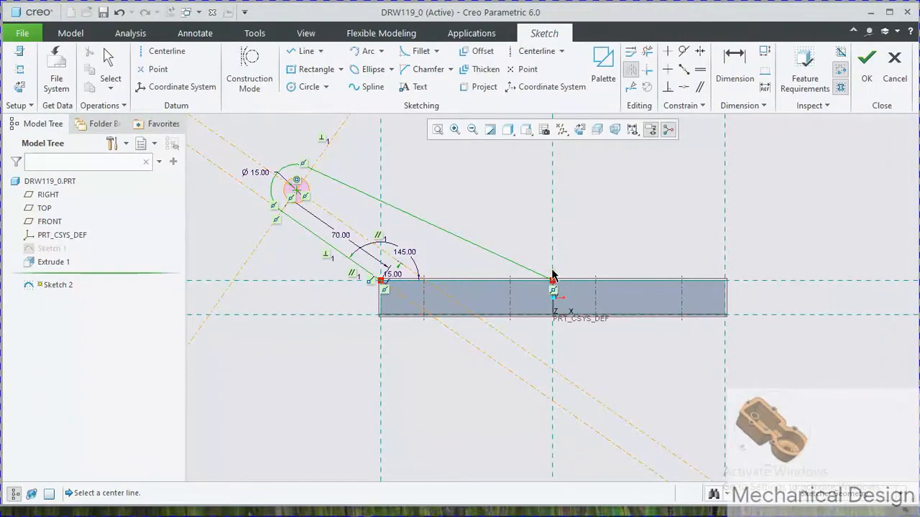
Step: Add a centerline along the plate's vertical reference and mirror the arm's lines, end arc and hole circle about it
click(161, 51)
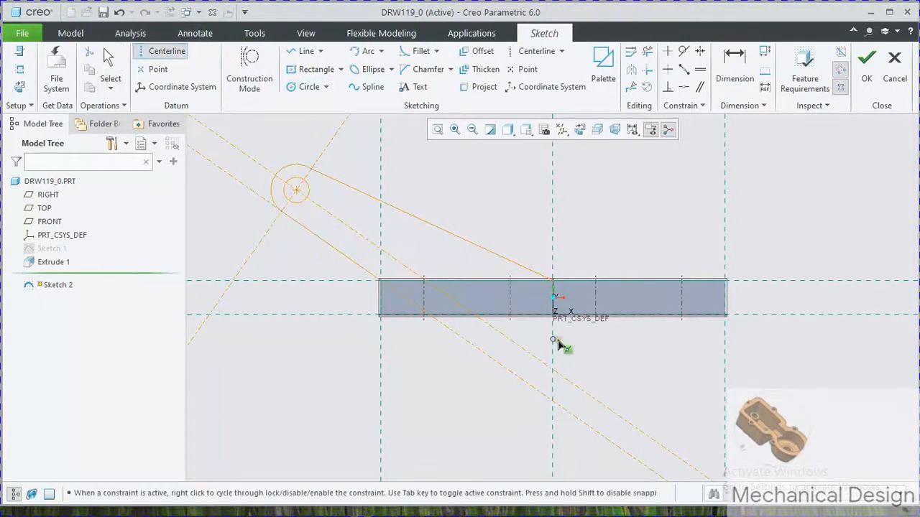
middle_click(554, 212)
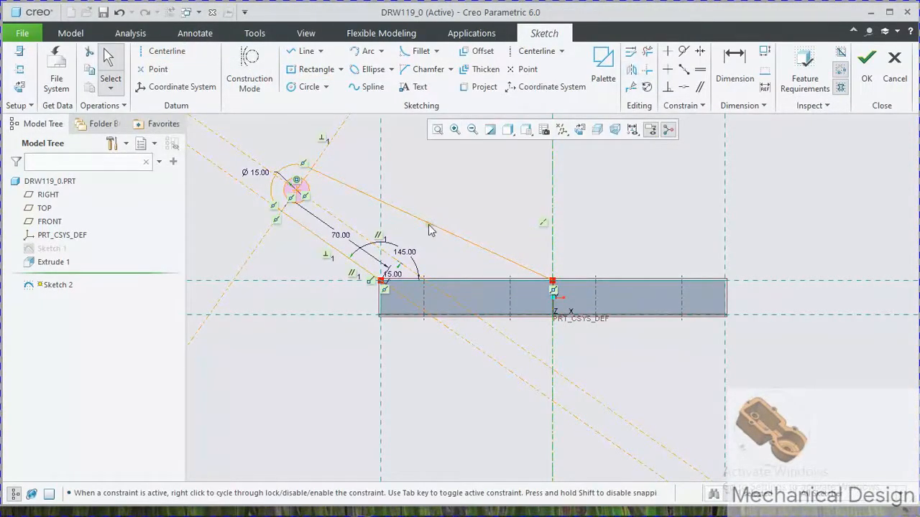
click(430, 226)
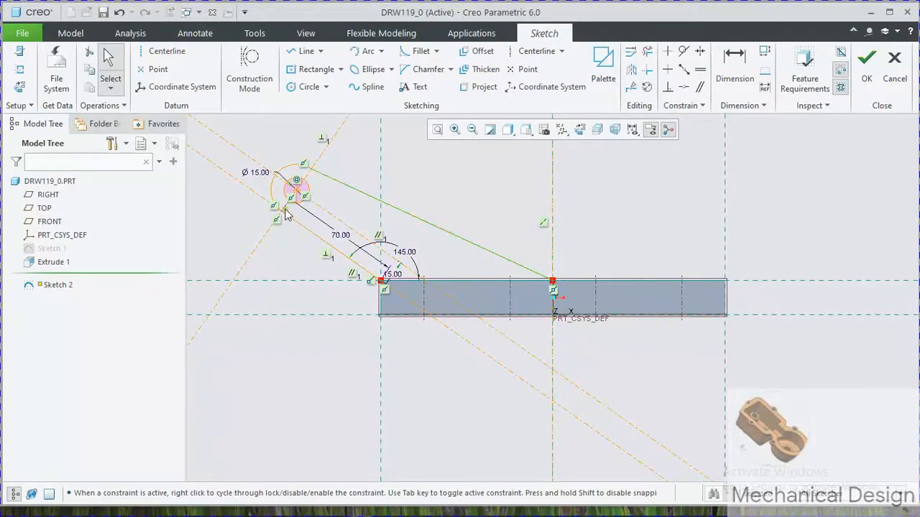
ctrl+click(289, 165)
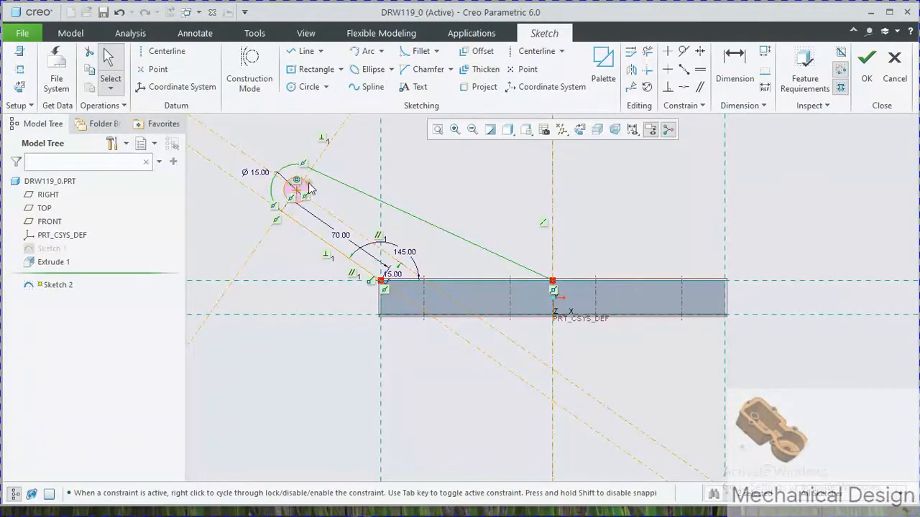
click(553, 210)
click(446, 232)
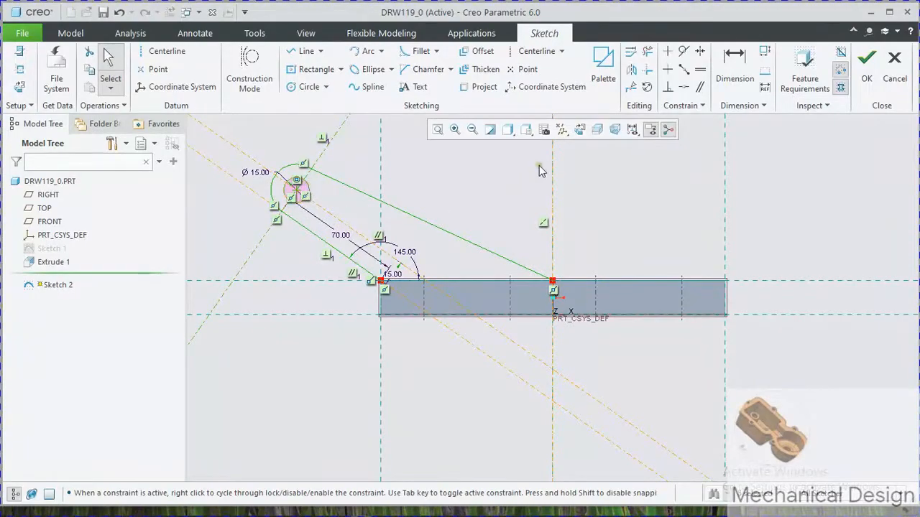
click(631, 69)
click(553, 224)
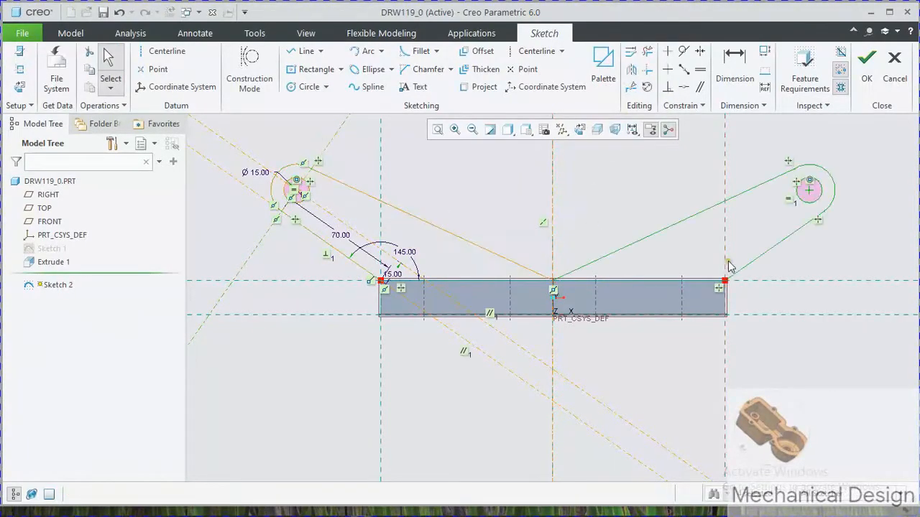
click(290, 87)
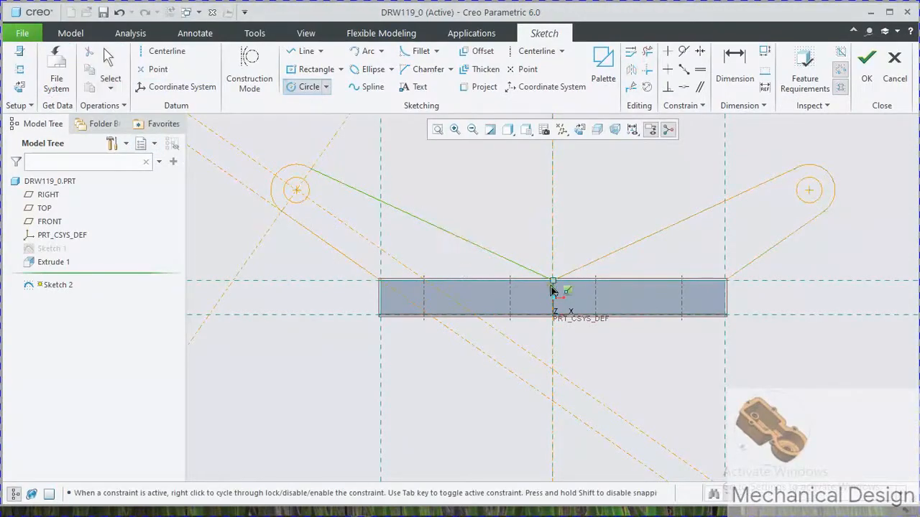
click(582, 254)
click(733, 76)
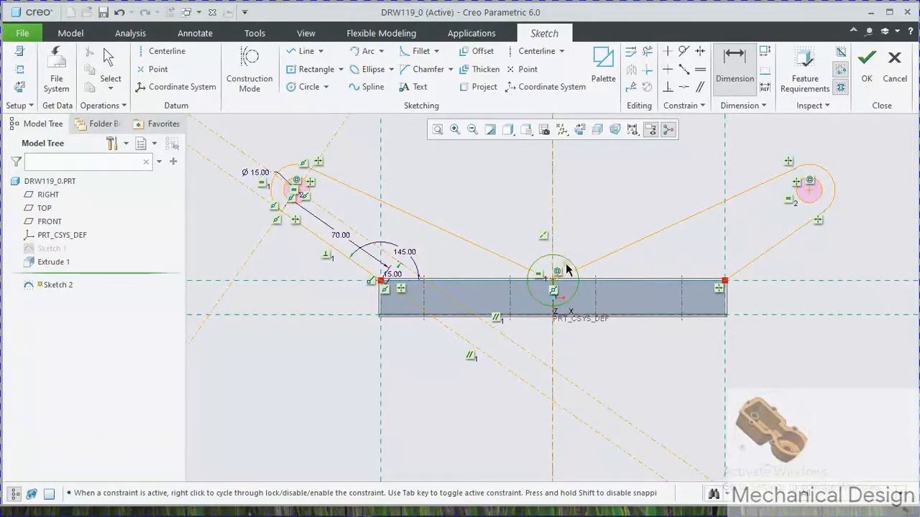
key(ctrl+z)
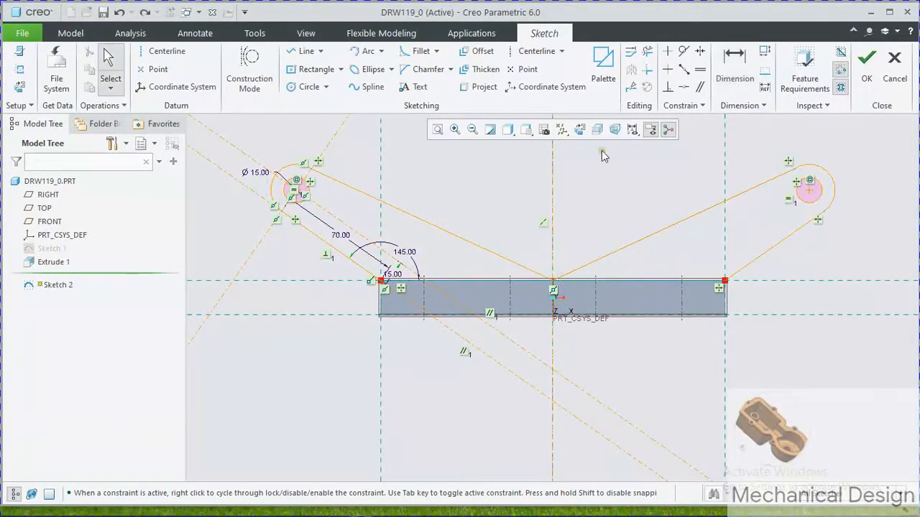
Step: Draw a circle centred where the two arms meet at the plate's upper edge and set its diameter to 17.5 mm
click(410, 514)
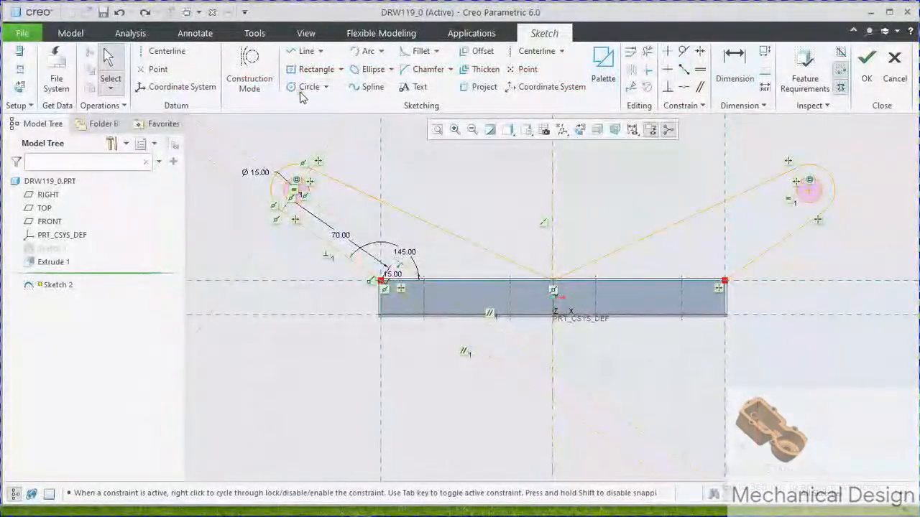
click(308, 86)
click(553, 280)
click(553, 263)
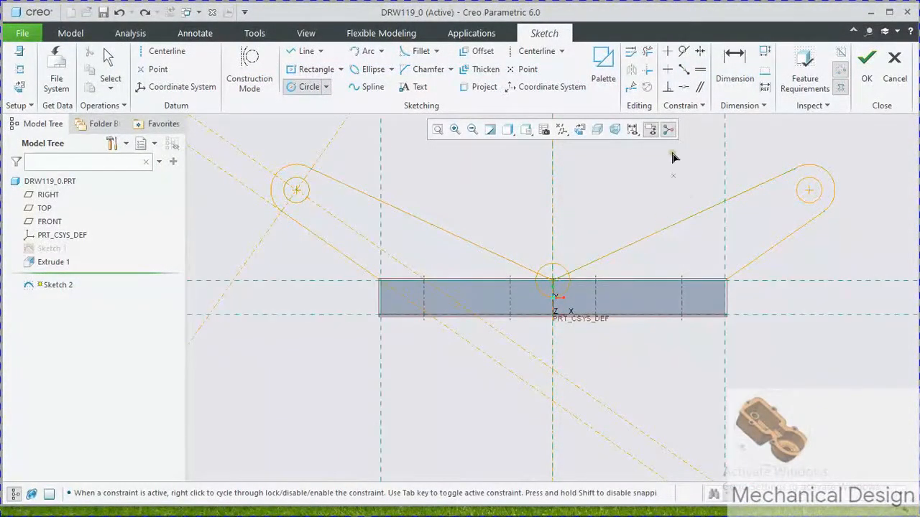
click(734, 68)
double_click(503, 253)
text(17)
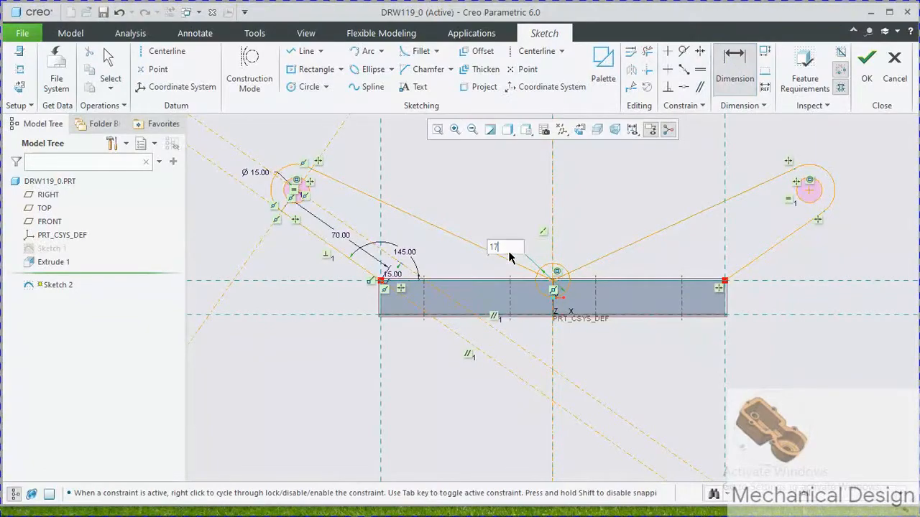
text(.5)
key(Return)
Step: Trim the arm lines inside the 17.5 mm circle and the circle's lower part, keeping only the upper arc between the arms
scroll(557, 288, down, 2)
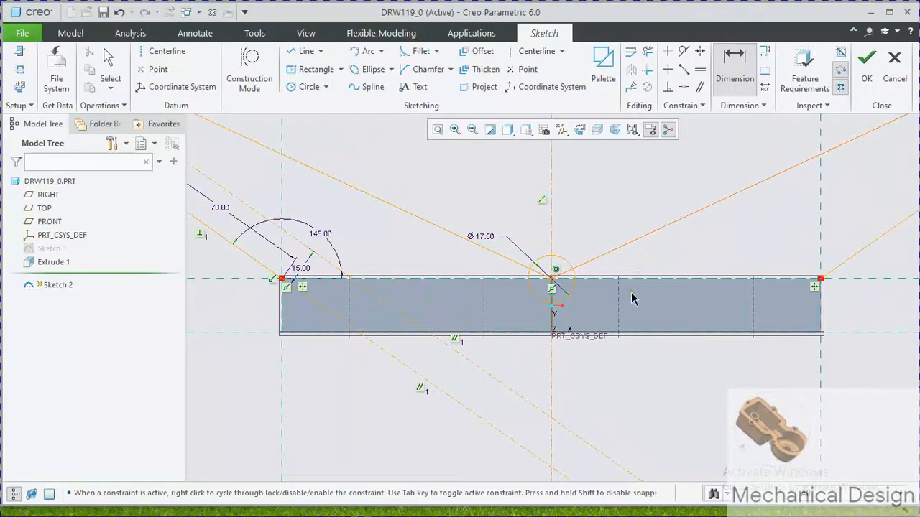
scroll(542, 308, down, 1)
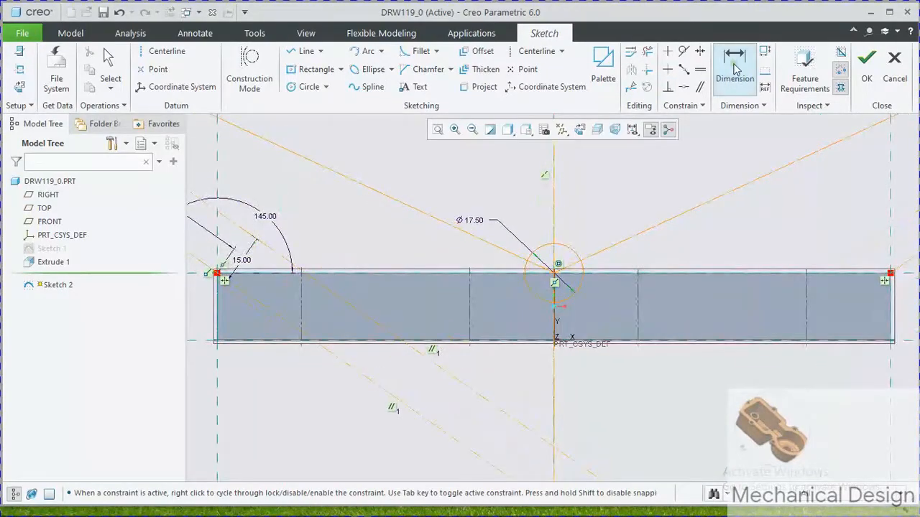
click(647, 51)
click(575, 270)
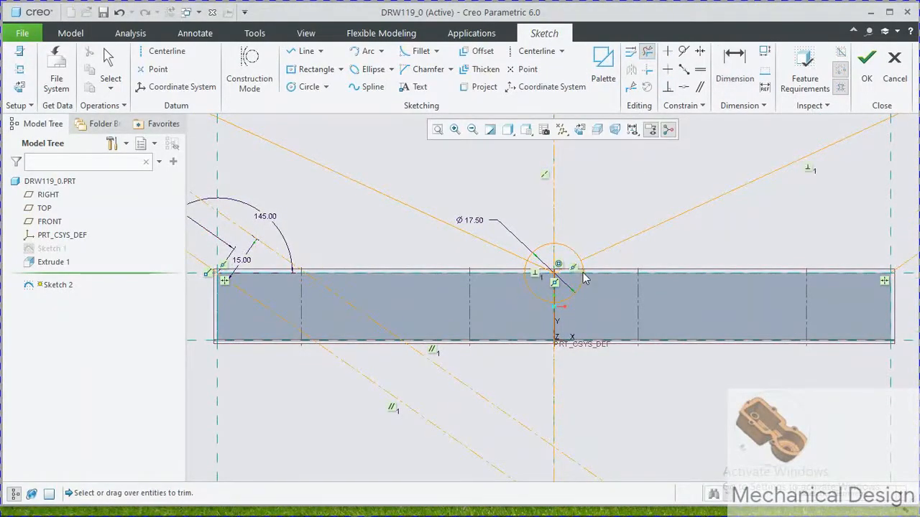
click(544, 269)
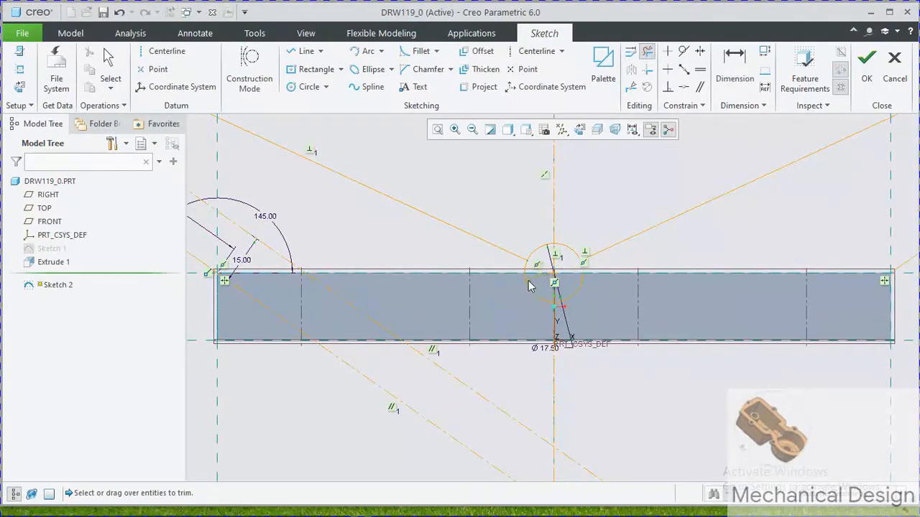
click(526, 287)
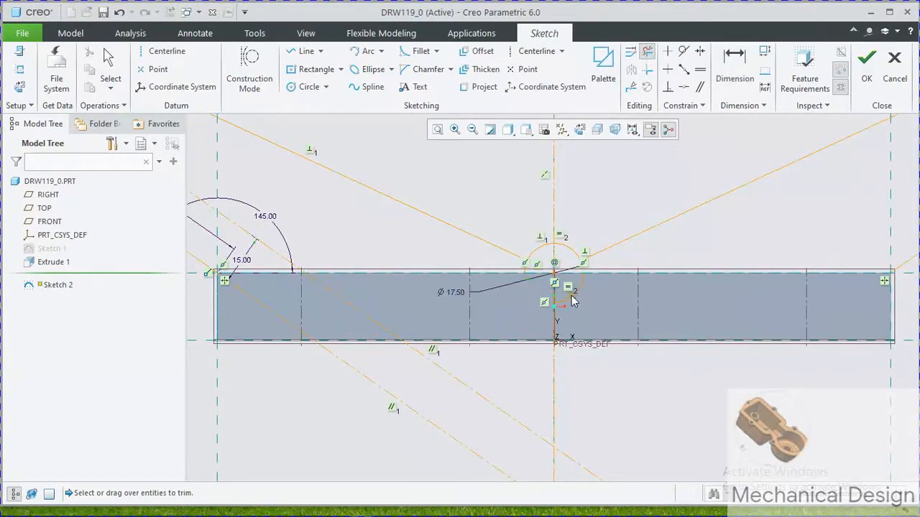
scroll(524, 269, down, 8)
click(523, 268)
scroll(518, 266, up, 8)
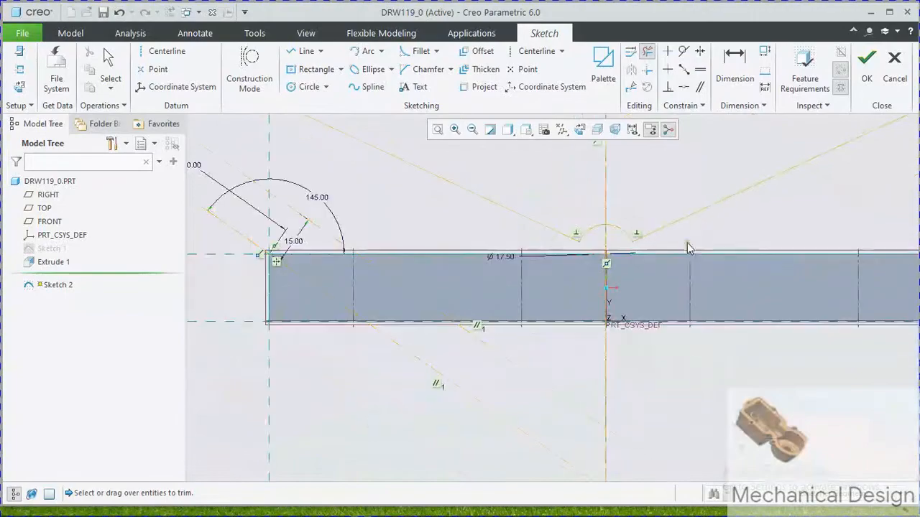
scroll(608, 356, up, 2)
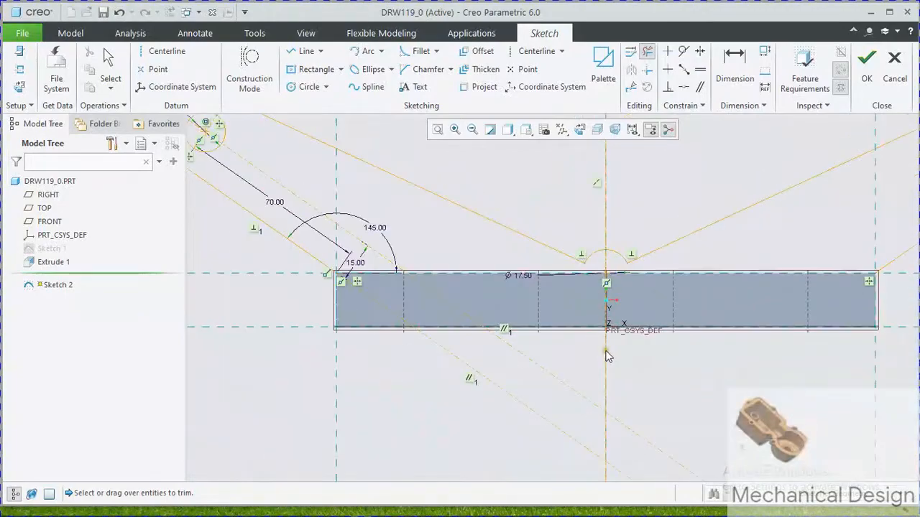
Step: Close the arm profile with a horizontal line along the plate's upper edge from one corner to the other
click(299, 51)
click(336, 272)
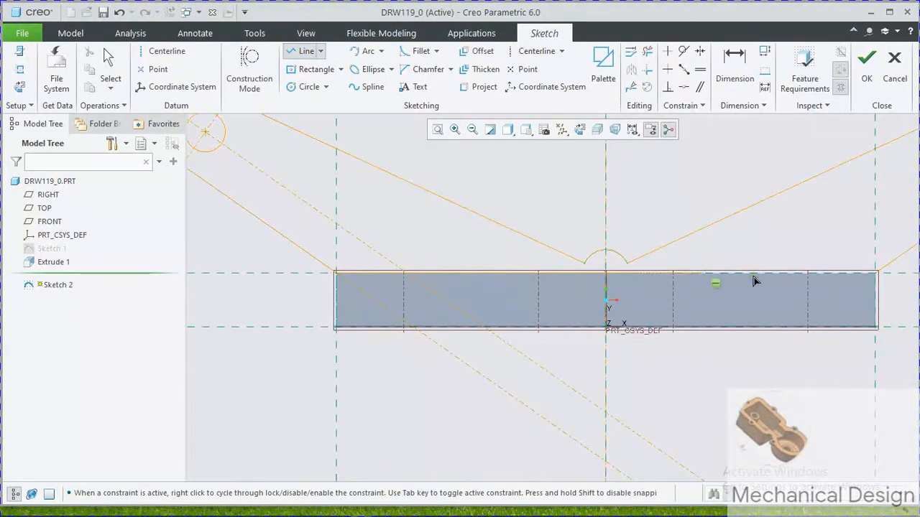
click(876, 274)
middle_click(783, 228)
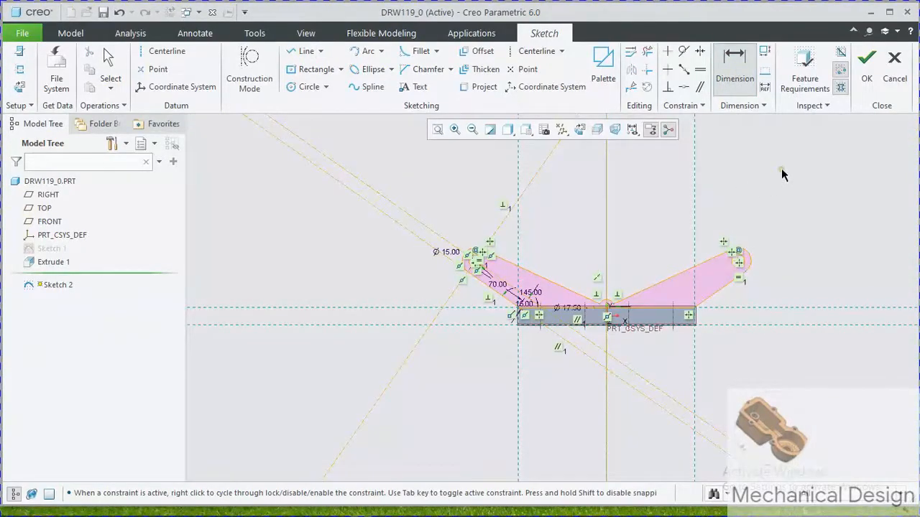
middle_click(621, 261)
Step: Delete the two sloping centerlines, the perpendicular one and the vertical one, and finish the arm sketch
click(394, 201)
key(Delete)
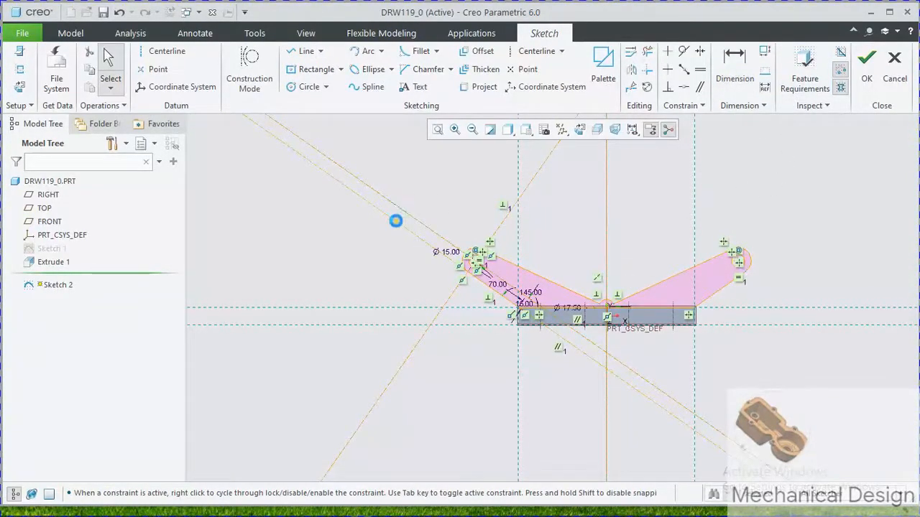
click(399, 221)
key(Delete)
click(509, 219)
key(Delete)
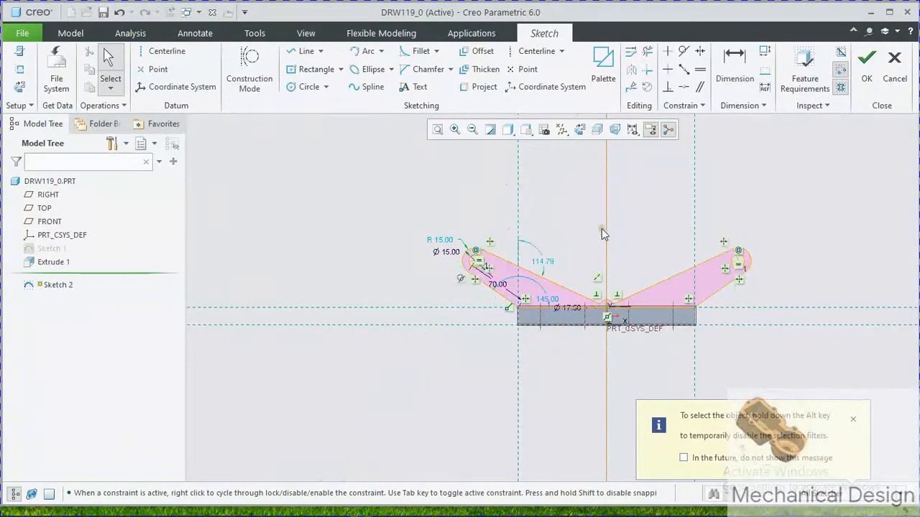
click(867, 64)
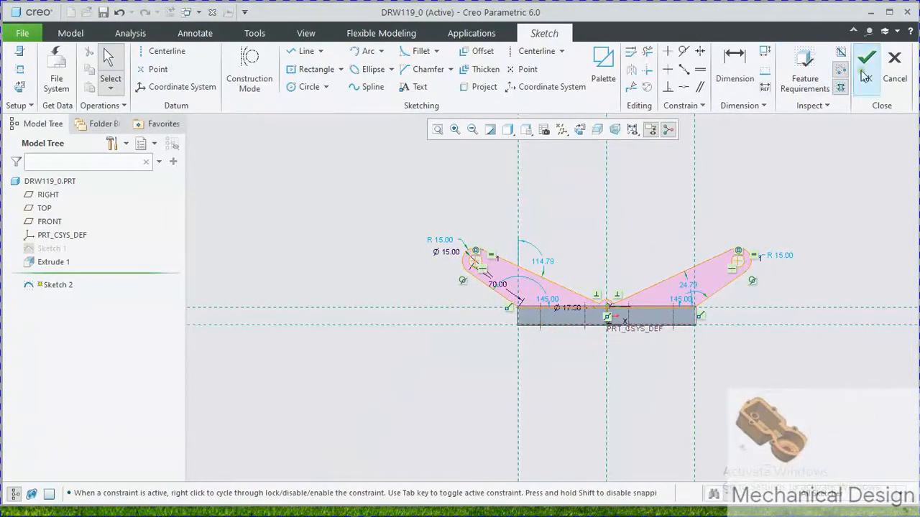
Step: Extrude the arm sketch as a solid, symmetric about the sketch plane, with a depth of 15 mm
click(365, 66)
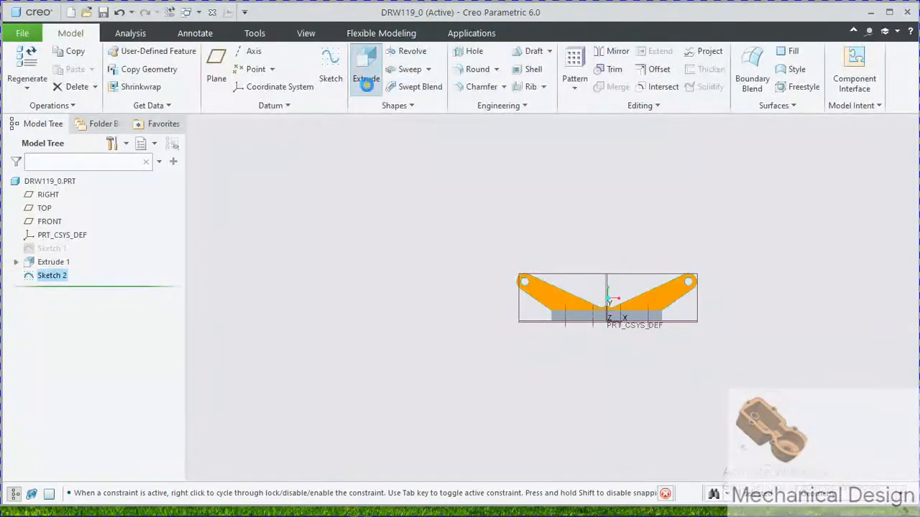
text(15)
key(Return)
click(118, 66)
click(118, 105)
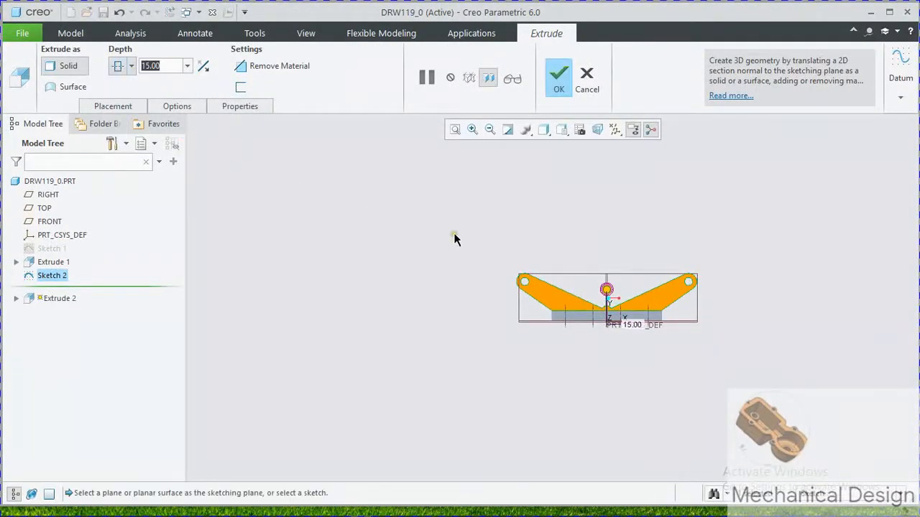
key(ctrl+d)
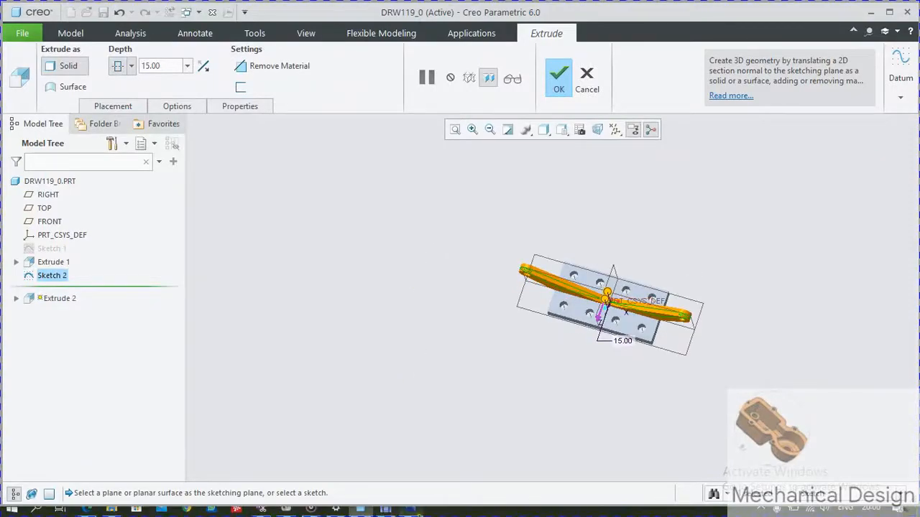
Step: Check the arm thickness on the practice drawing, set the extrusion depth to 20 mm and complete the extrusion
key(alt+Tab)
click(842, 11)
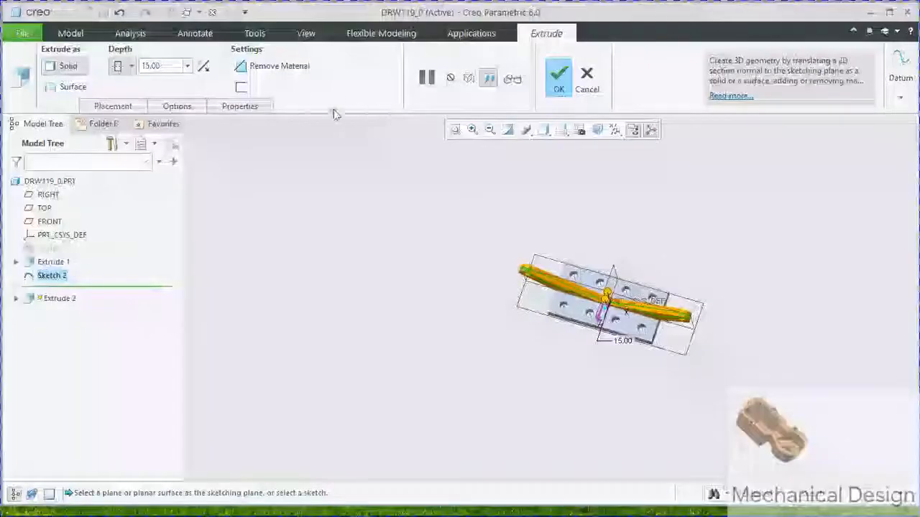
text(20)
key(Return)
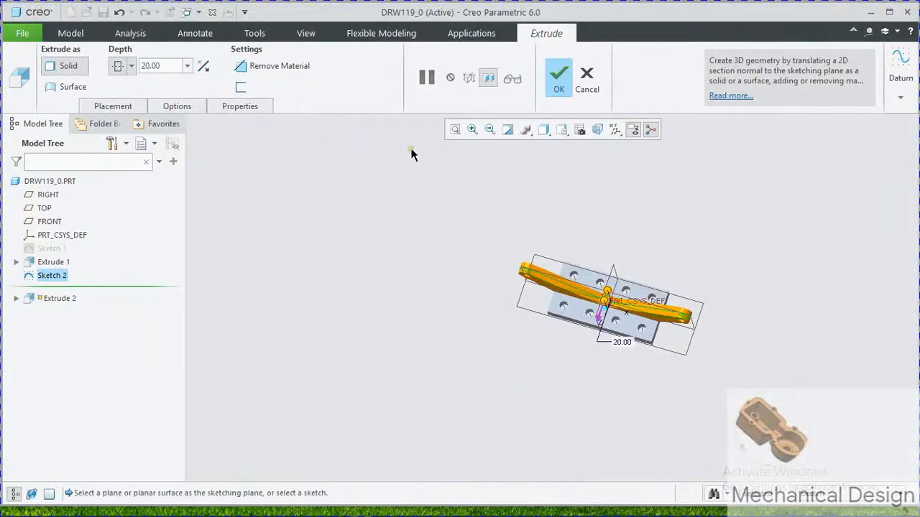
click(560, 77)
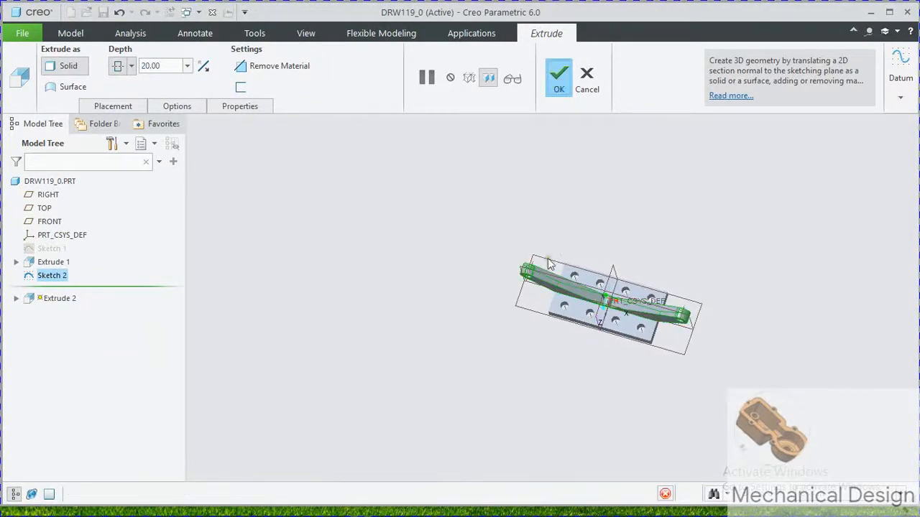
Step: Inspect the bracket in a three-dimensional view and compare it with practice drawing 119
click(305, 33)
click(404, 68)
click(454, 163)
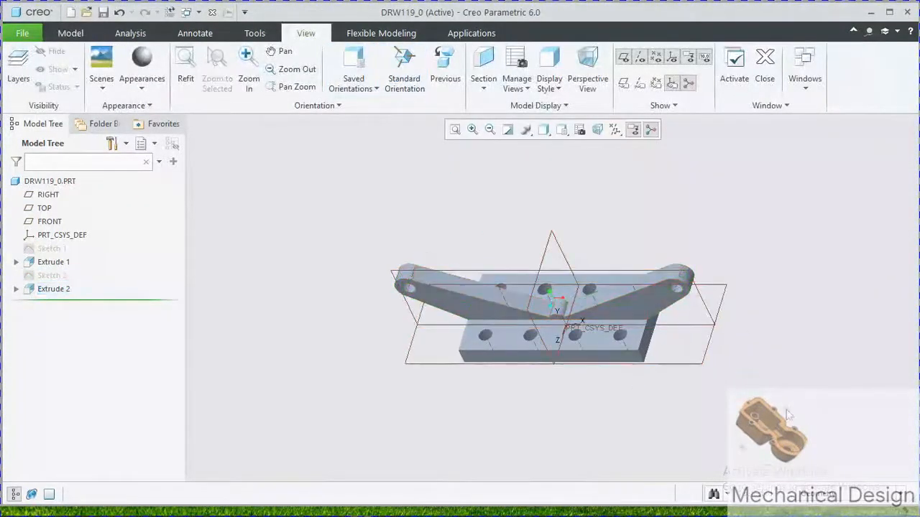
scroll(543, 321, down, 2)
middle_drag(757, 337, 744, 382)
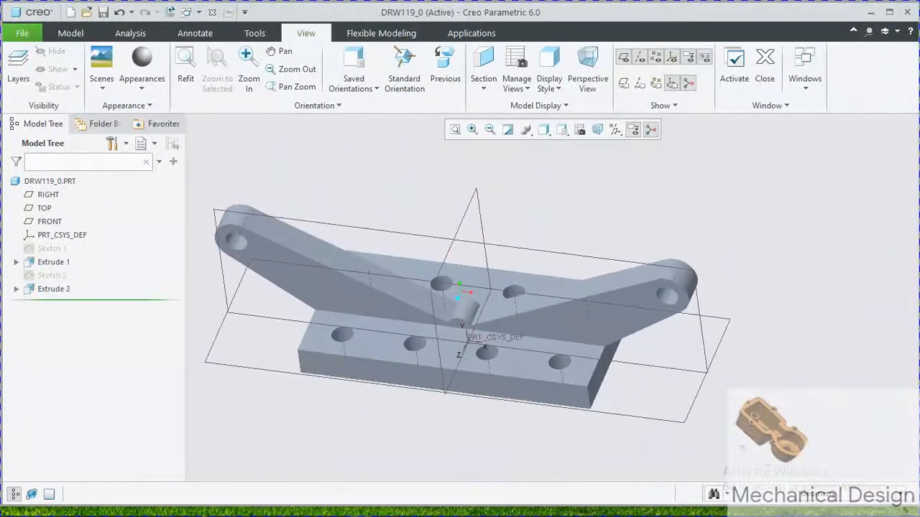
click(419, 511)
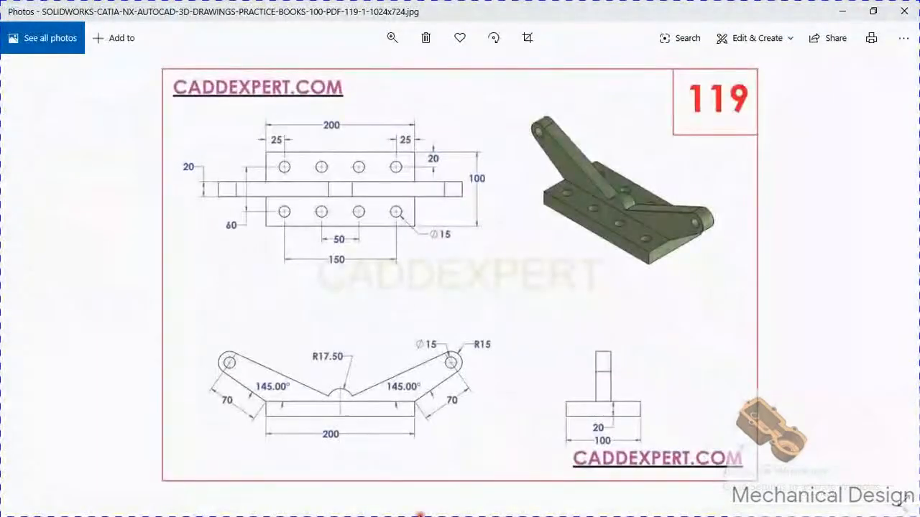
click(839, 12)
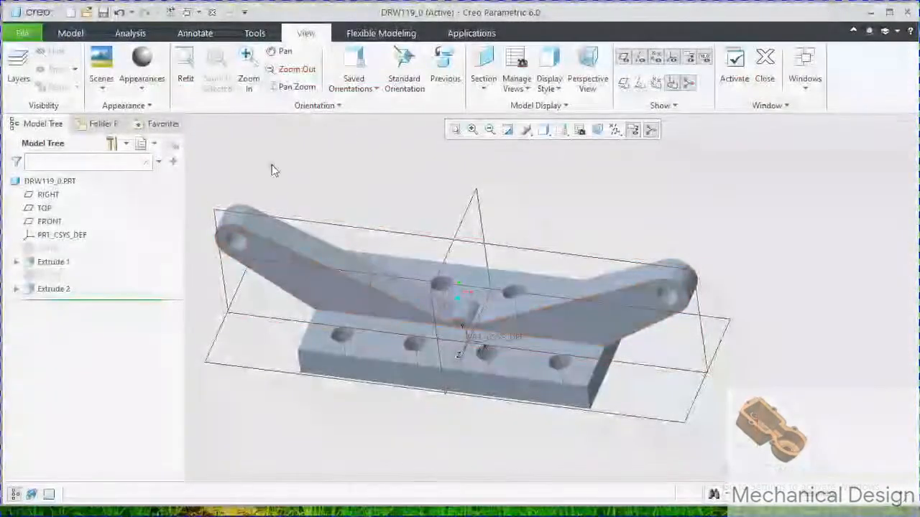
Step: Save the bracket part DRW119_0 with the Desktop folder as its location
click(70, 33)
click(23, 33)
key(Escape)
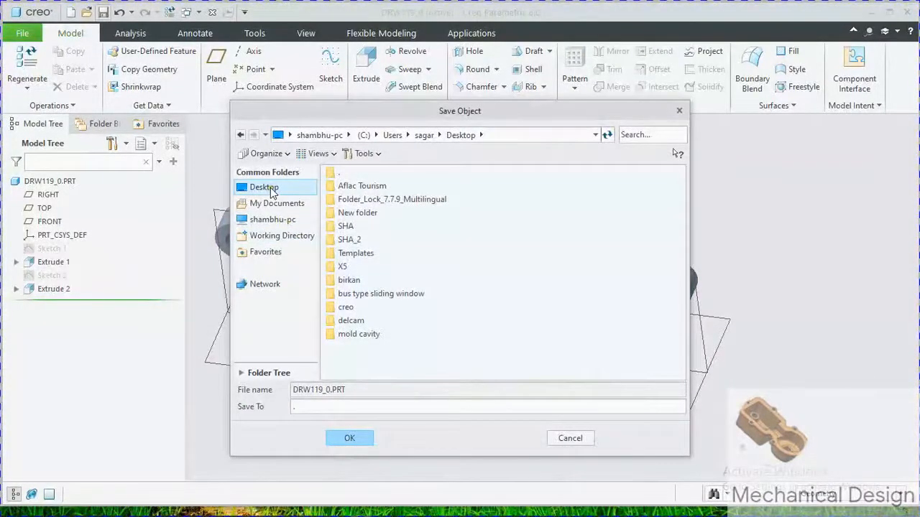
click(351, 440)
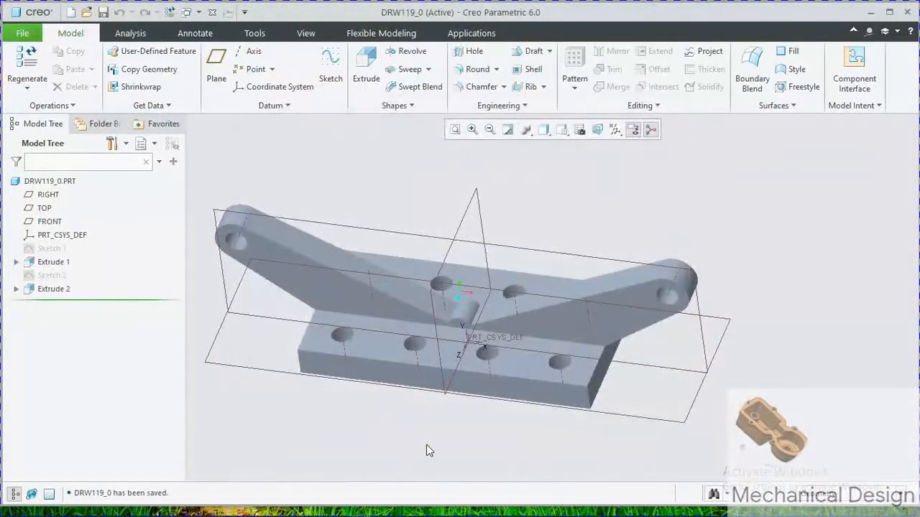